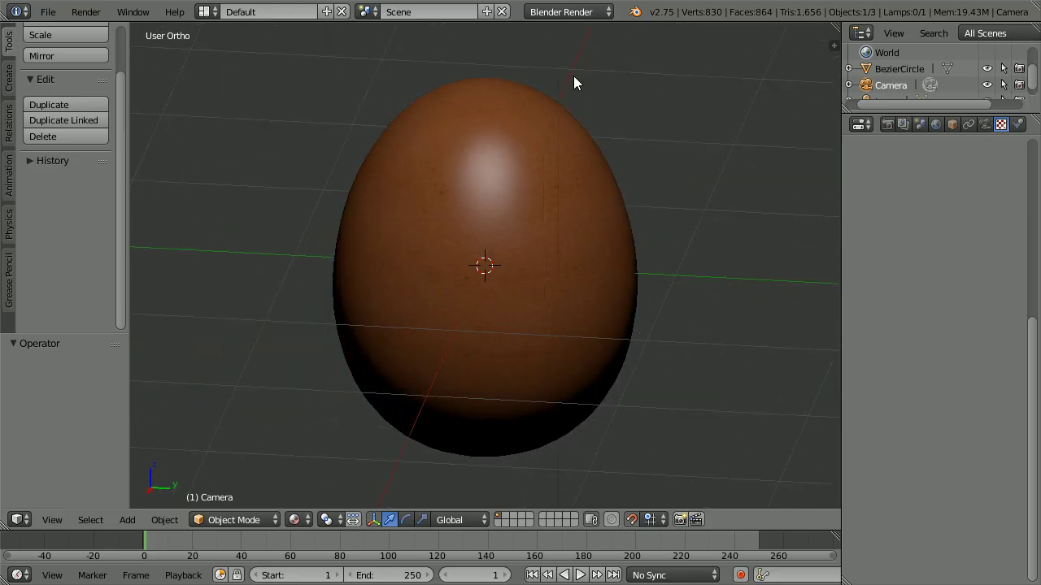
Reload the default start-up file to begin a fresh scene.
{"action": "left_click", "coordinate": [44, 16]}
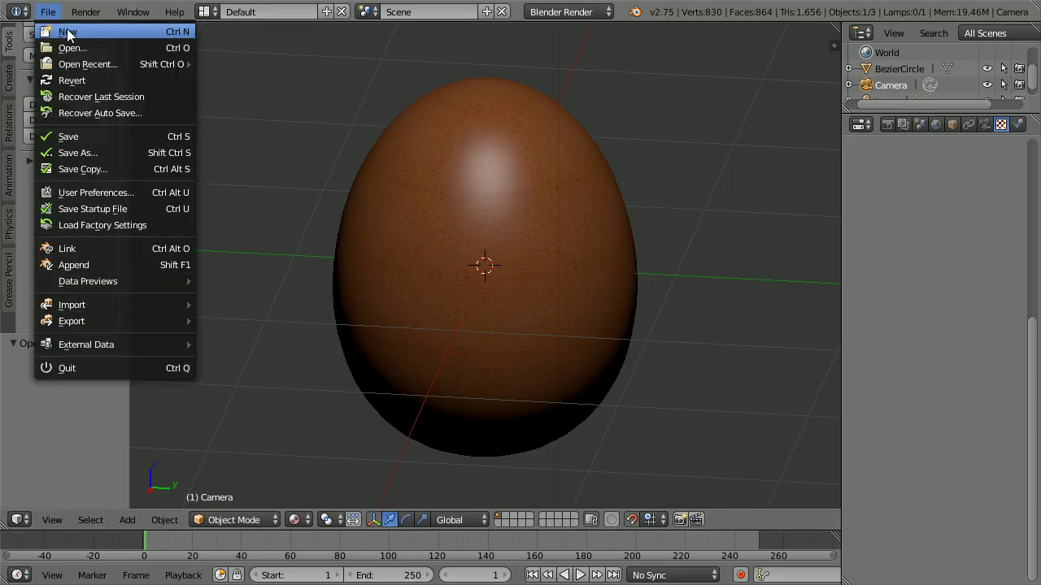
{"action": "left_click", "coordinate": [70, 32]}
{"action": "left_click", "coordinate": [78, 42]}
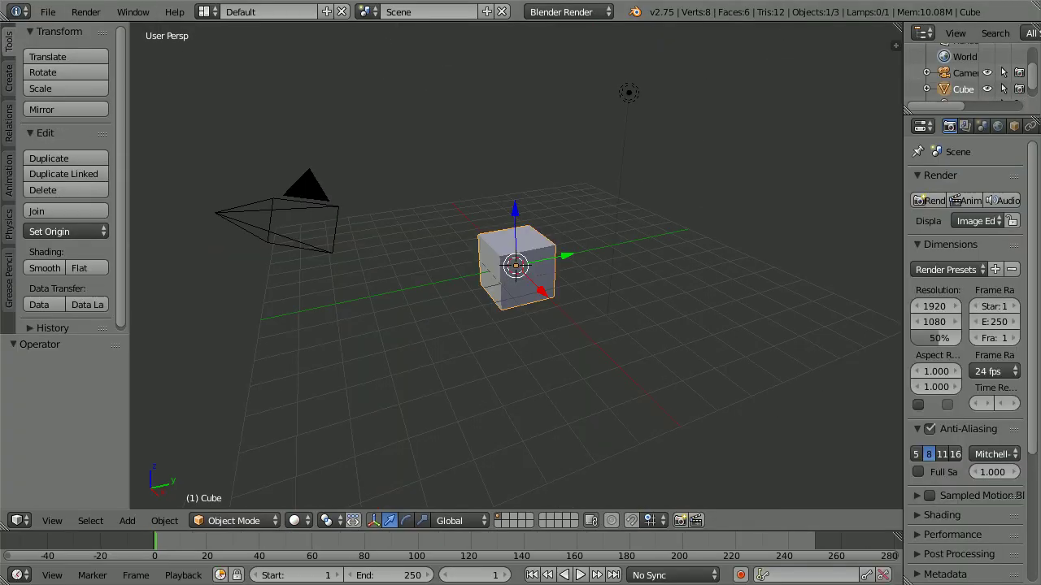
Switch the viewport to an orthographic front view.
{"action": "left_click", "coordinate": [49, 522]}
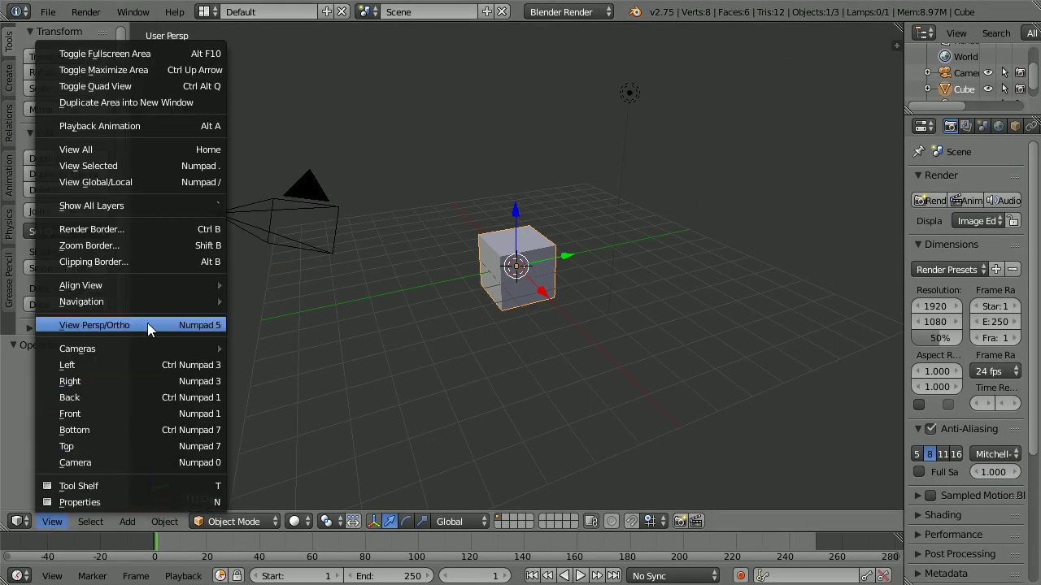
{"action": "left_click", "coordinate": [204, 326]}
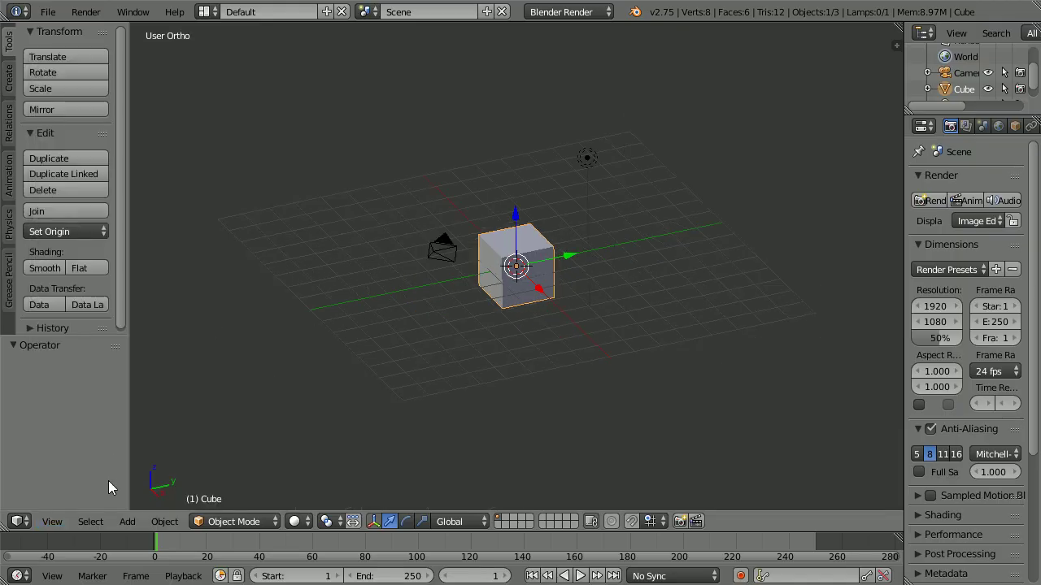
{"action": "left_click", "coordinate": [59, 524]}
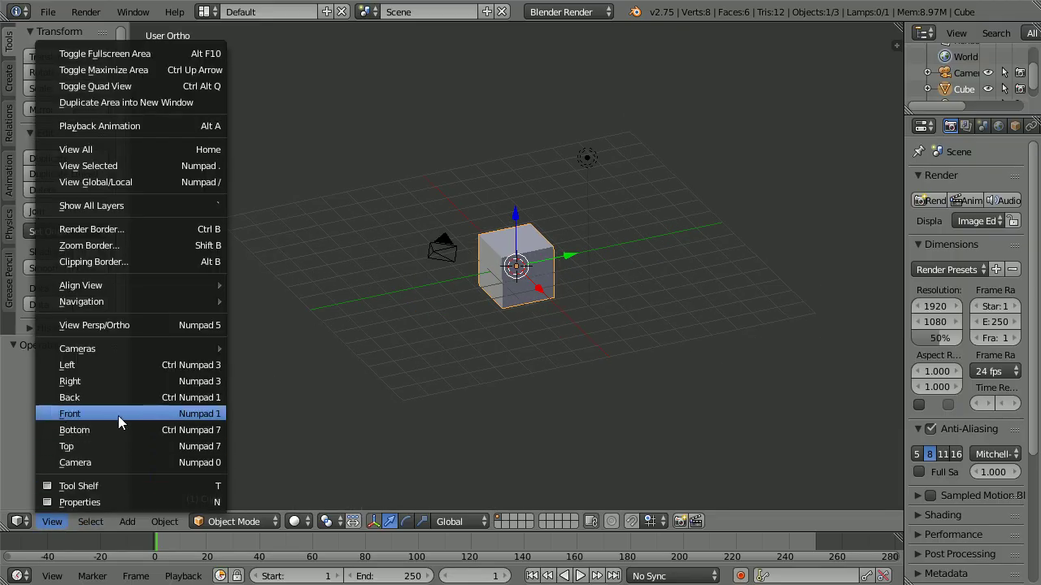
{"action": "left_click", "coordinate": [193, 416]}
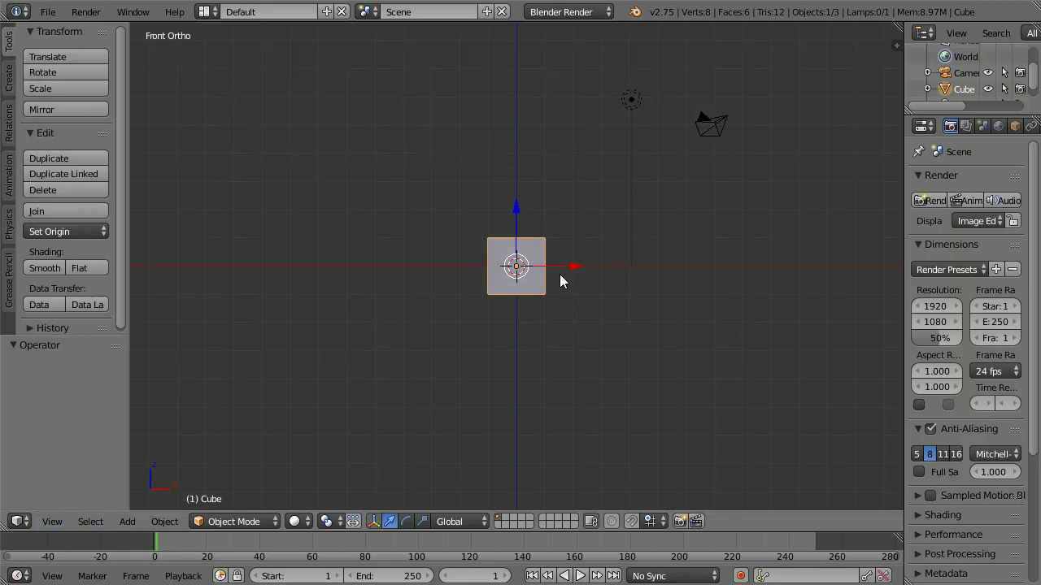
Delete the default cube, leaving only the camera and lamp.
{"action": "key", "text": "x"}
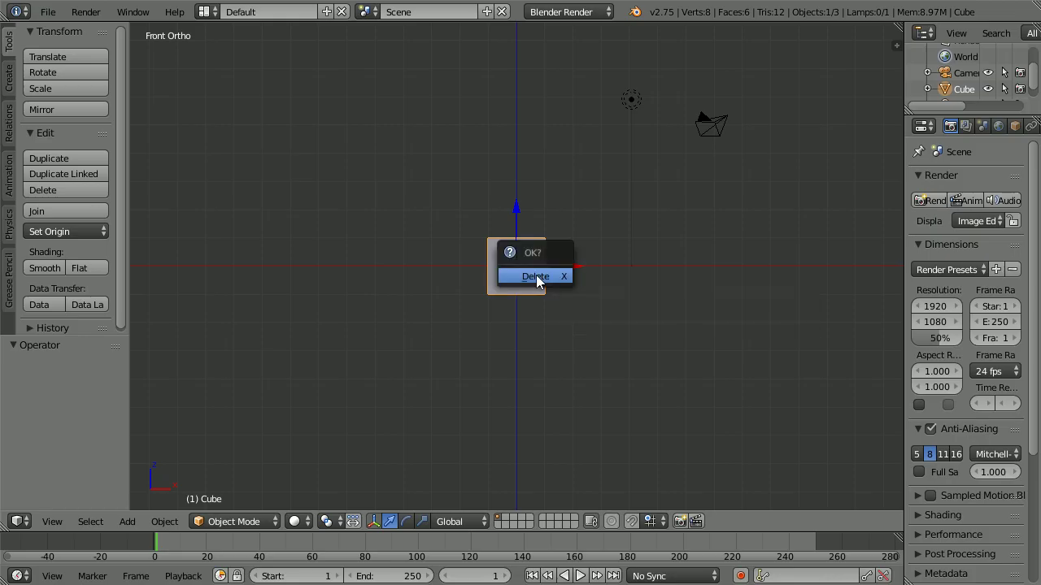
{"action": "left_click", "coordinate": [535, 277]}
{"action": "right_click", "coordinate": [638, 76]}
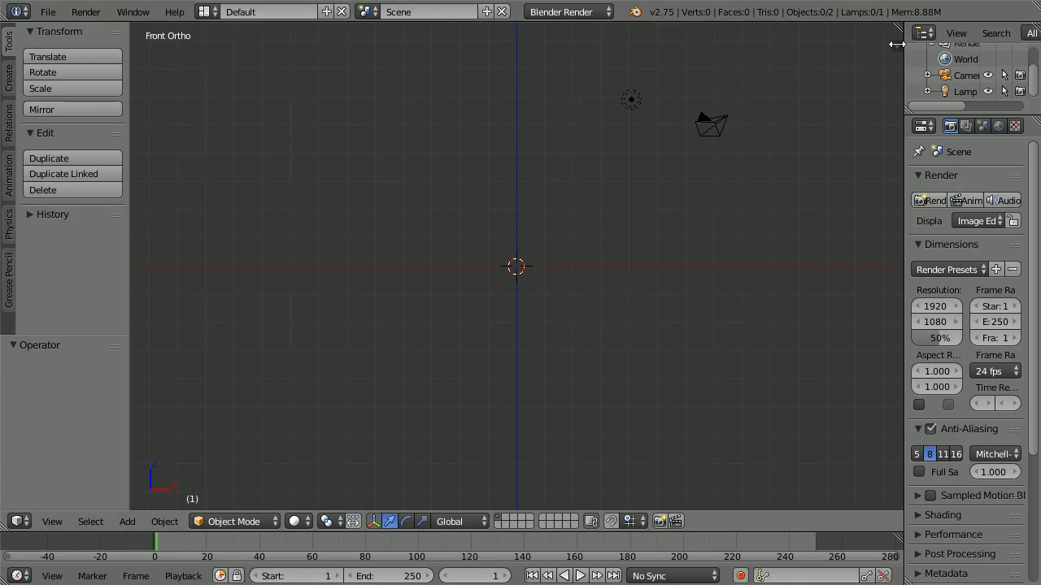
{"action": "key", "text": "n"}
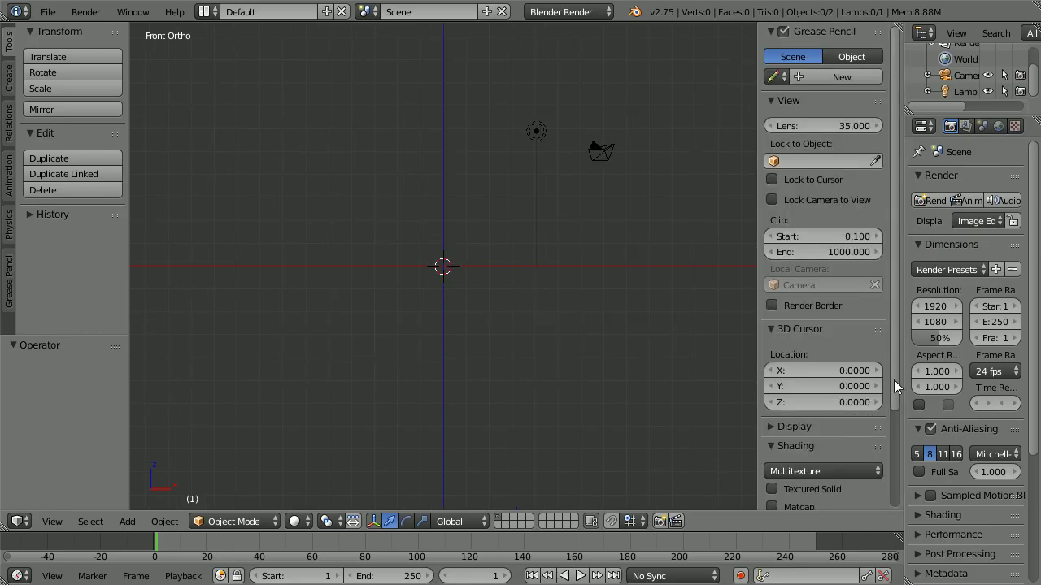
Tick Background Images in the side panel, expand it, and add one empty image slot.
{"action": "left_click_drag", "start_coordinate": [894, 380], "coordinate": [894, 512]}
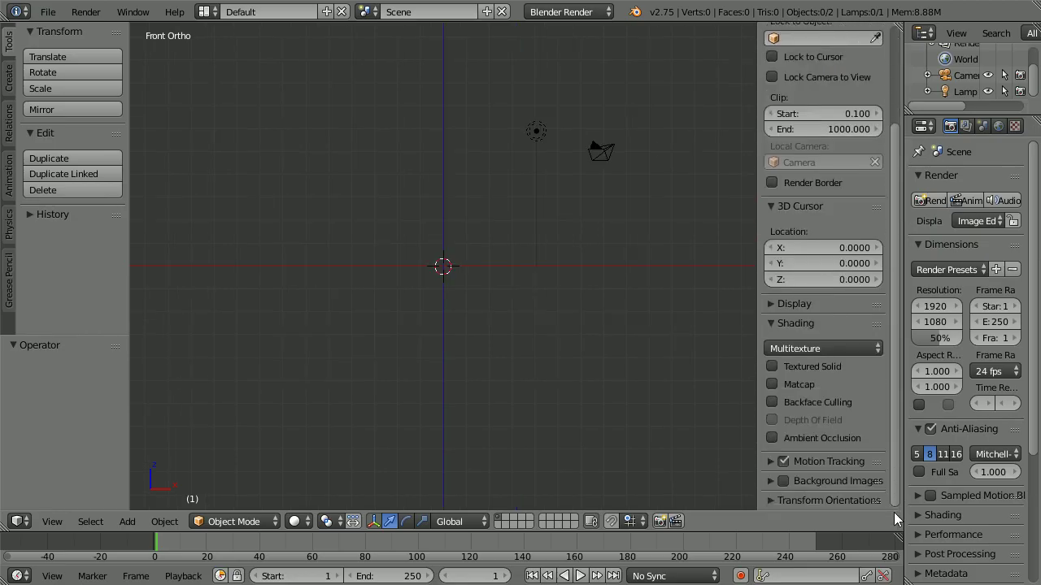
{"action": "left_click", "coordinate": [783, 482]}
{"action": "left_click", "coordinate": [771, 481]}
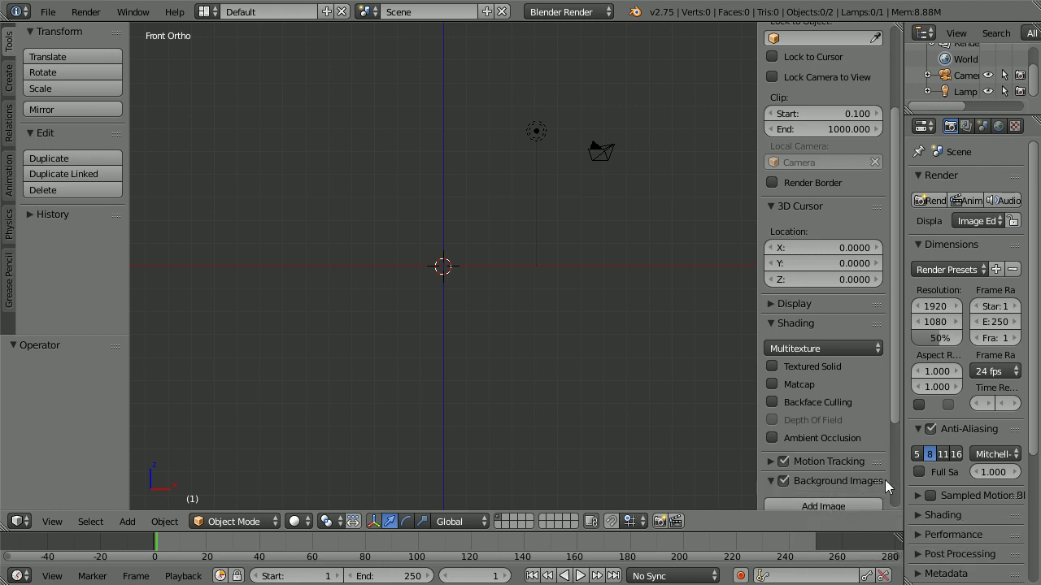
{"action": "left_click_drag", "start_coordinate": [894, 421], "coordinate": [879, 501]}
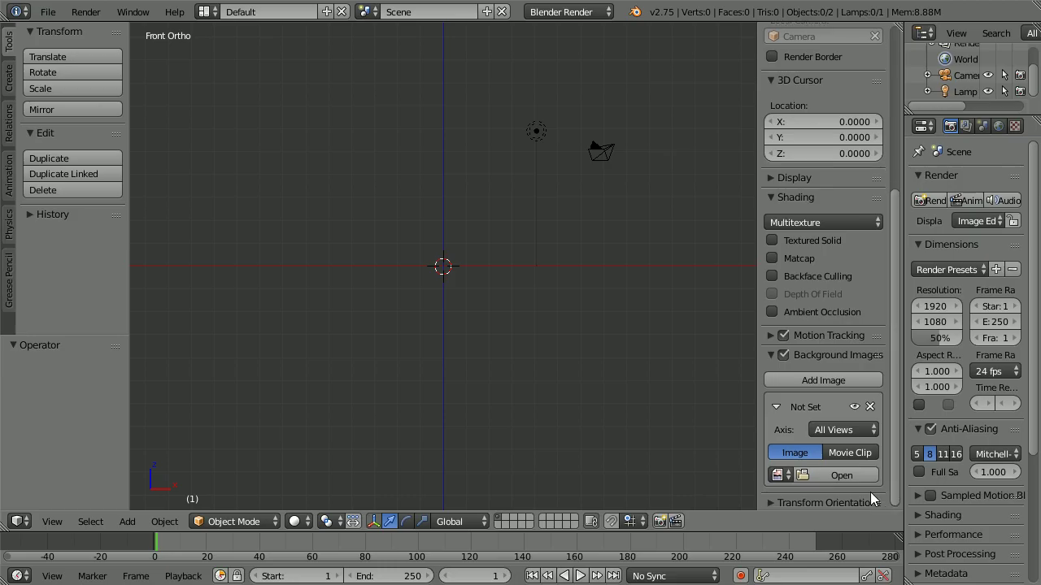
Load egg1.jpg from D:\PHOTOS\egg as the viewport background image.
{"action": "left_click", "coordinate": [861, 478]}
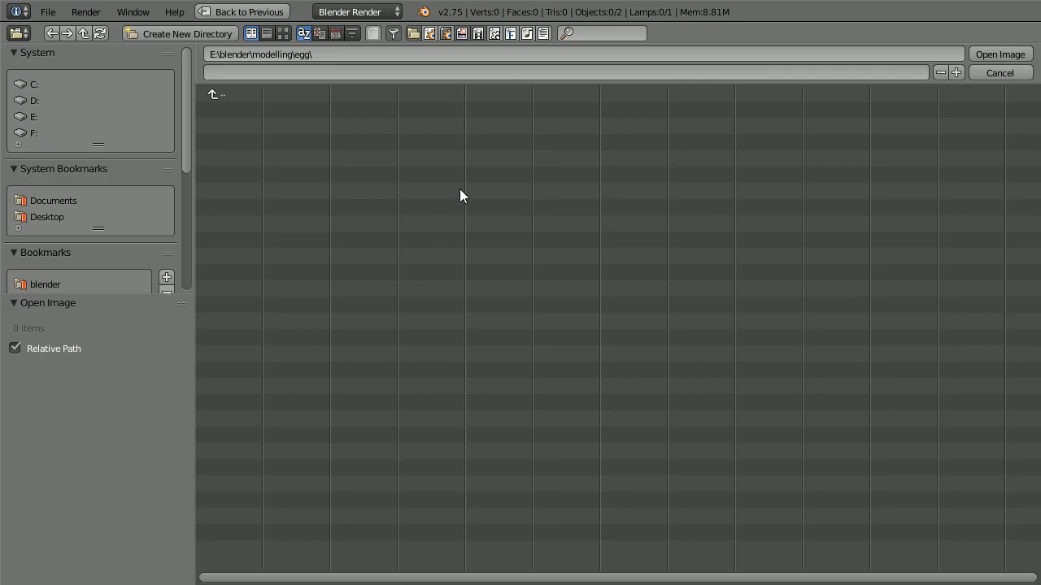
{"action": "left_click", "coordinate": [39, 101]}
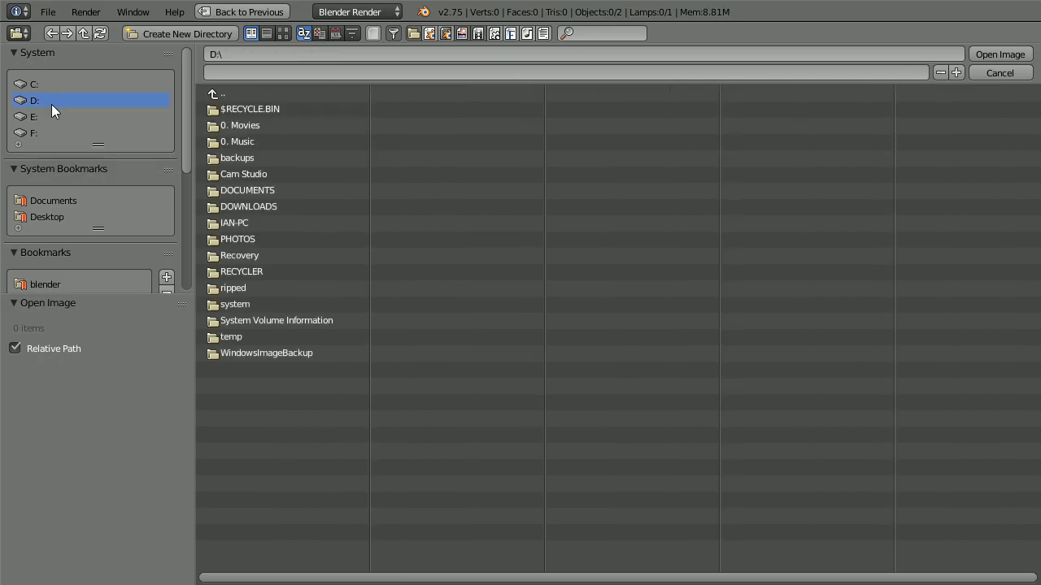
{"action": "left_click", "coordinate": [239, 238]}
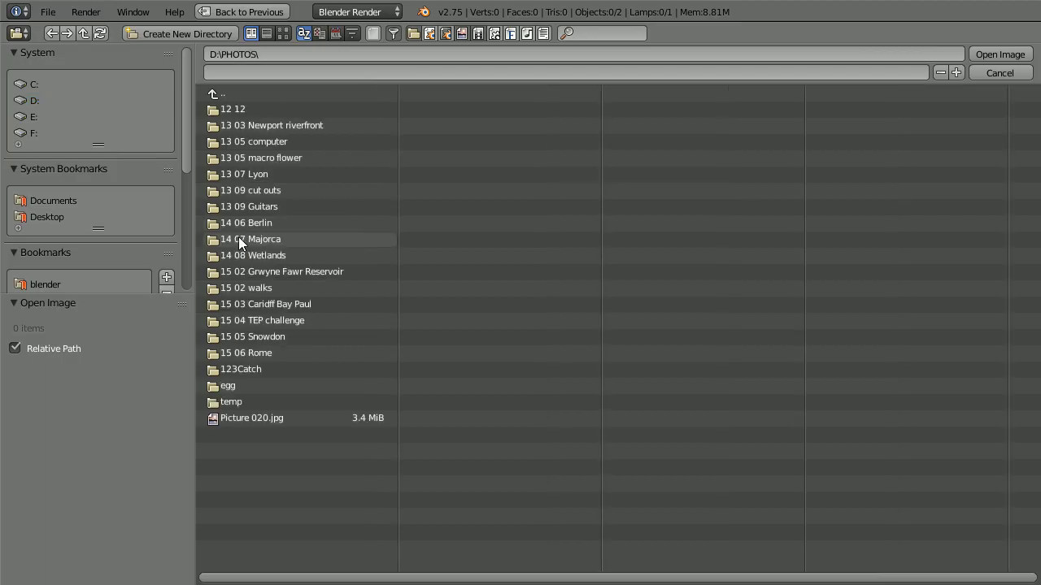
{"action": "left_click", "coordinate": [230, 386]}
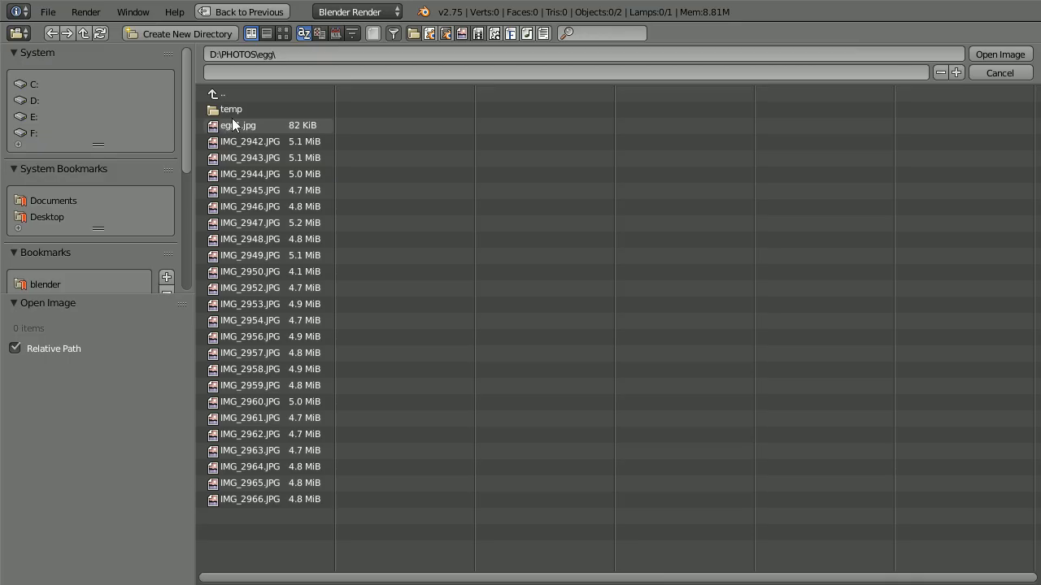
{"action": "left_click", "coordinate": [271, 127]}
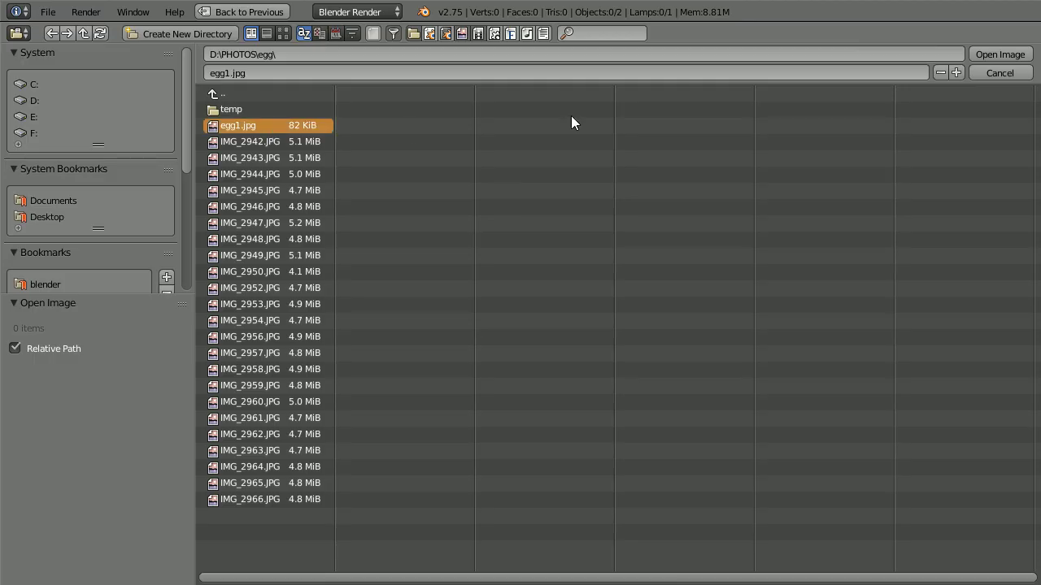
{"action": "left_click", "coordinate": [996, 53]}
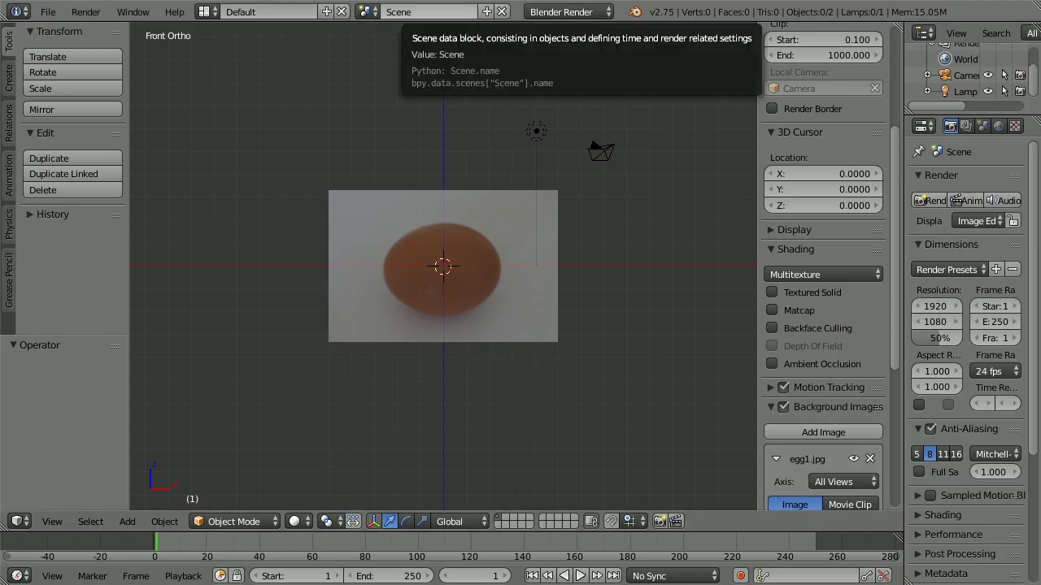
Rotate the egg1.jpg background 90° upright and set its opacity to 0.2.
{"action": "left_click_drag", "start_coordinate": [897, 351], "coordinate": [898, 397]}
{"action": "left_click_drag", "start_coordinate": [900, 437], "coordinate": [898, 499]}
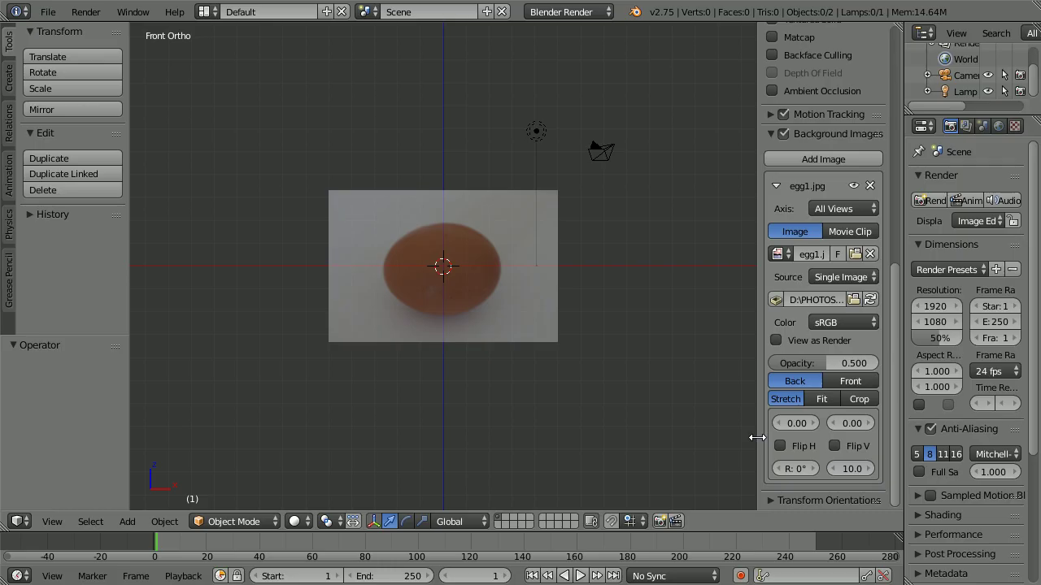
{"action": "left_click_drag", "start_coordinate": [757, 437], "coordinate": [696, 442]}
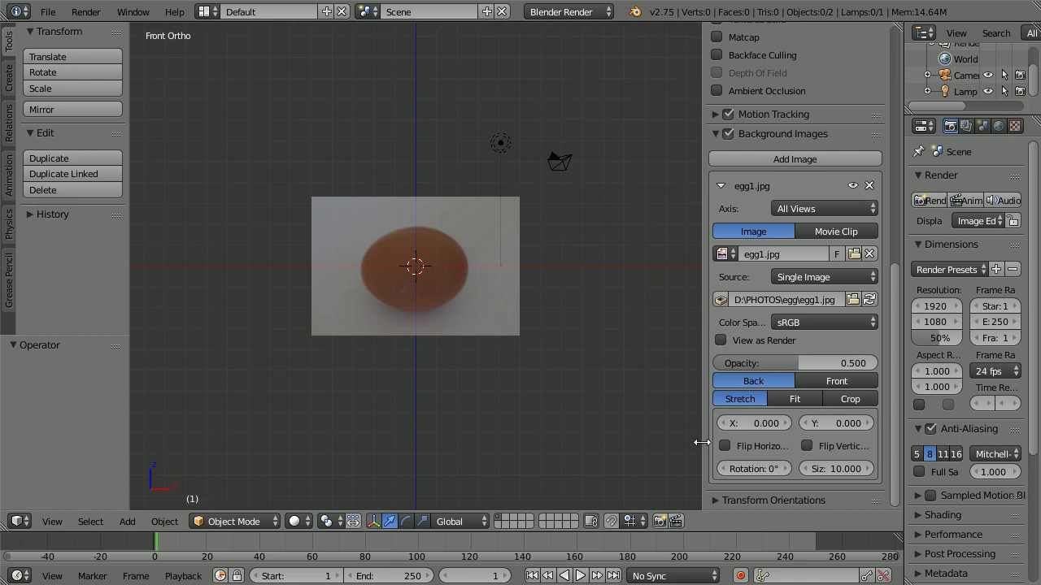
{"action": "left_click", "coordinate": [757, 470]}
{"action": "type", "text": "90"}
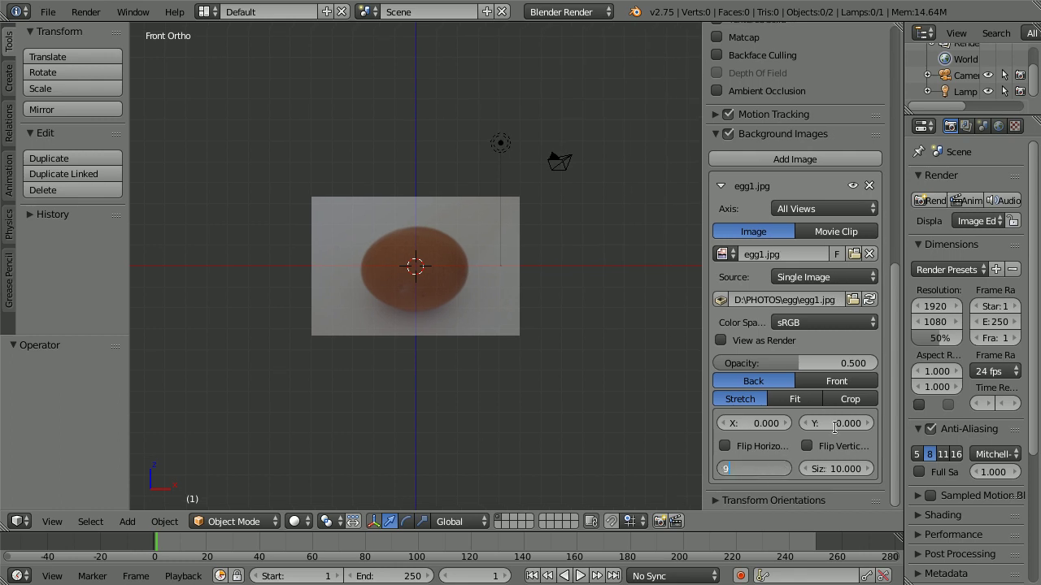
{"action": "key", "text": "Return"}
{"action": "left_click", "coordinate": [797, 363]}
{"action": "key", "text": "BackSpace"}
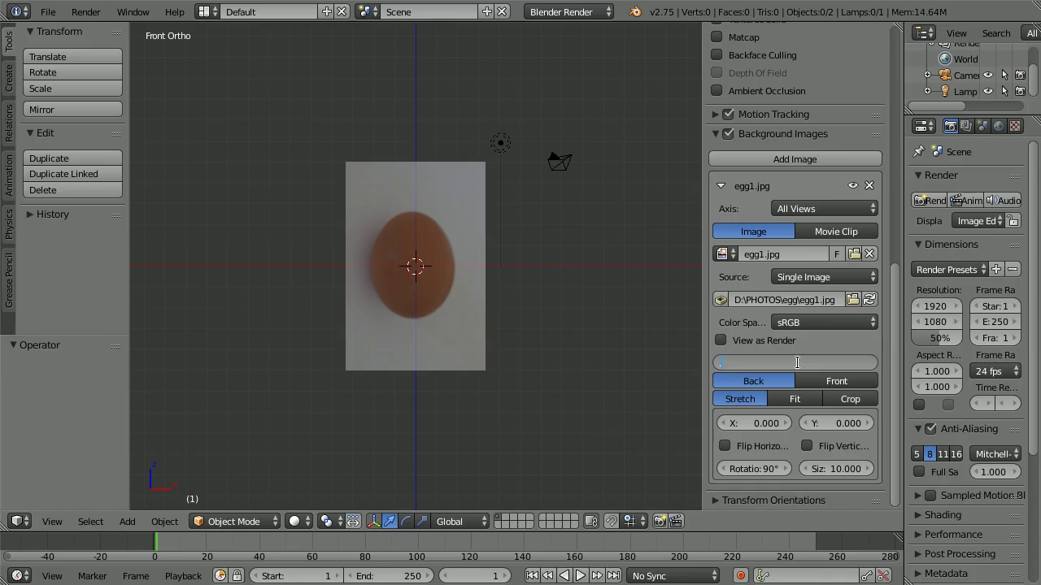
{"action": "key", "text": "Return"}
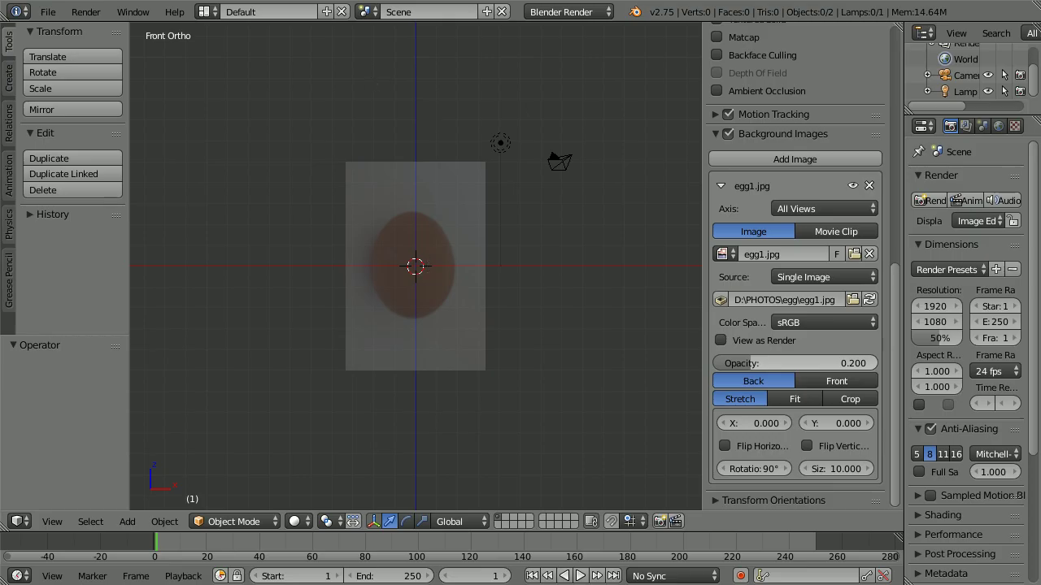
Add a Bezier circle at the scene origin.
{"action": "left_click", "coordinate": [128, 522]}
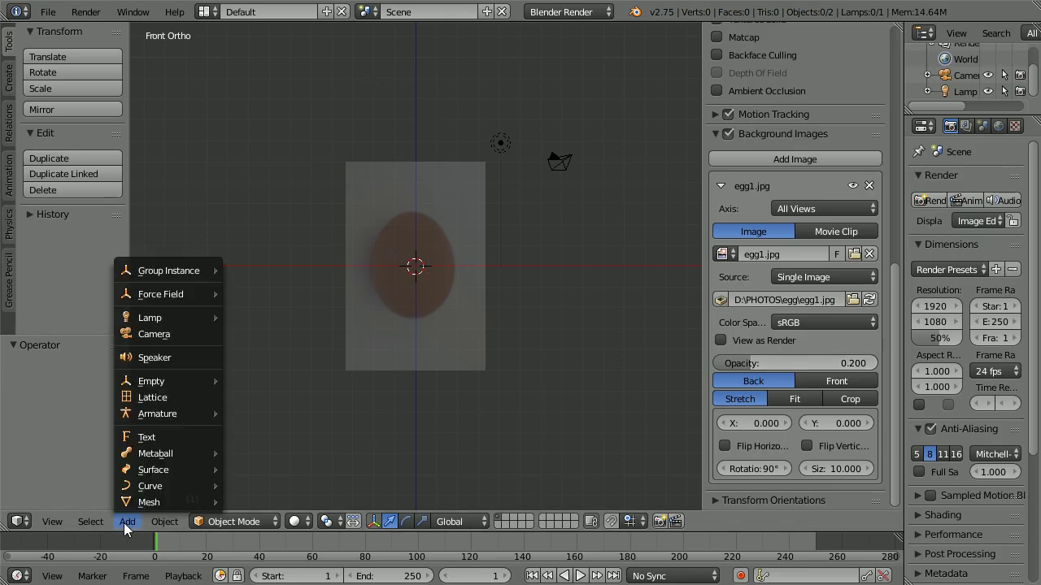
{"action": "mouse_move", "coordinate": [132, 487]}
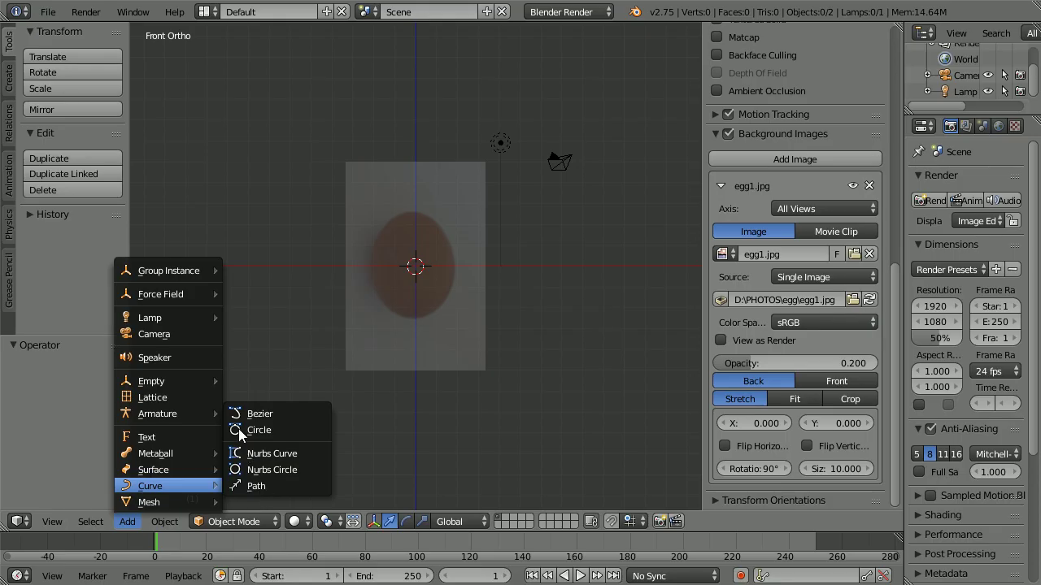
{"action": "left_click", "coordinate": [296, 429]}
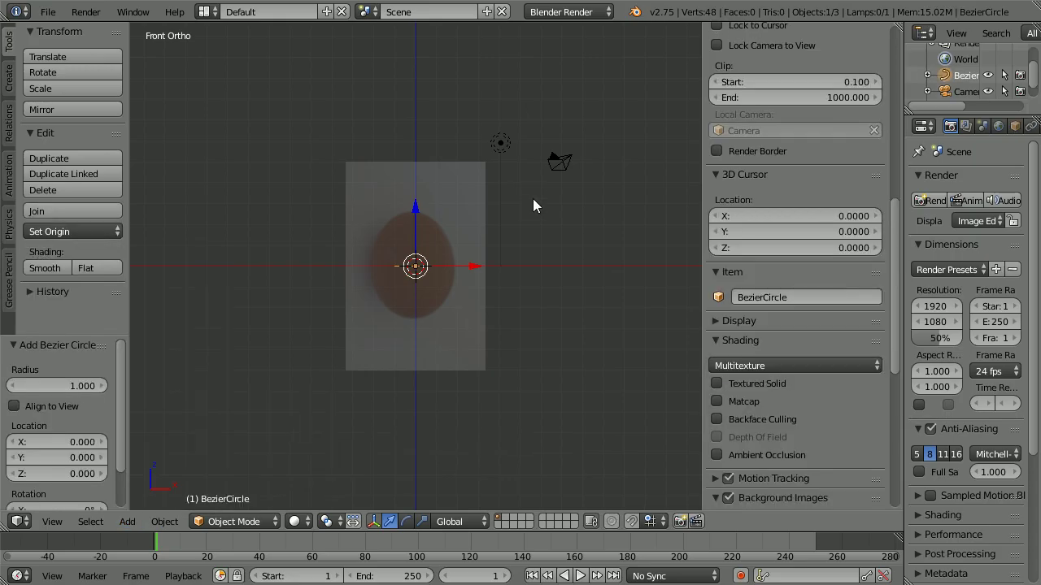
Rotate the Bezier circle 90° about the X axis.
{"action": "key", "text": "r"}
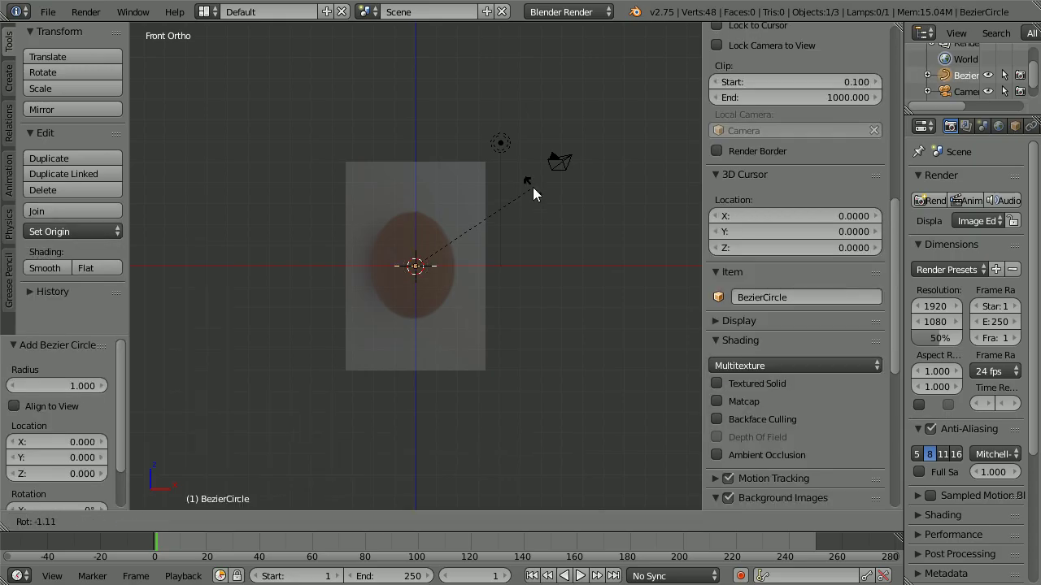
{"action": "key", "text": "x"}
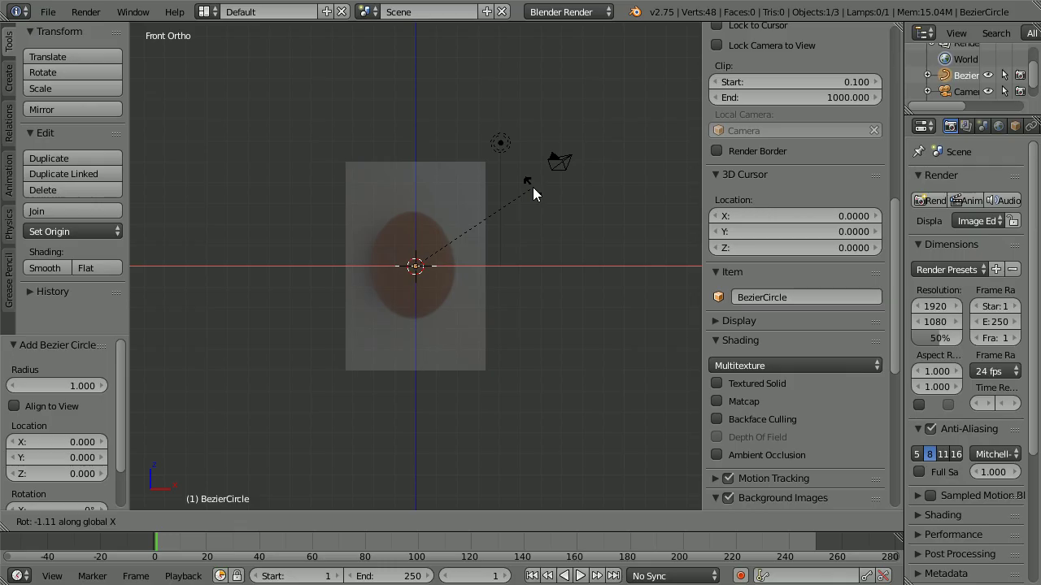
{"action": "type", "text": "90"}
{"action": "key", "text": "Return"}
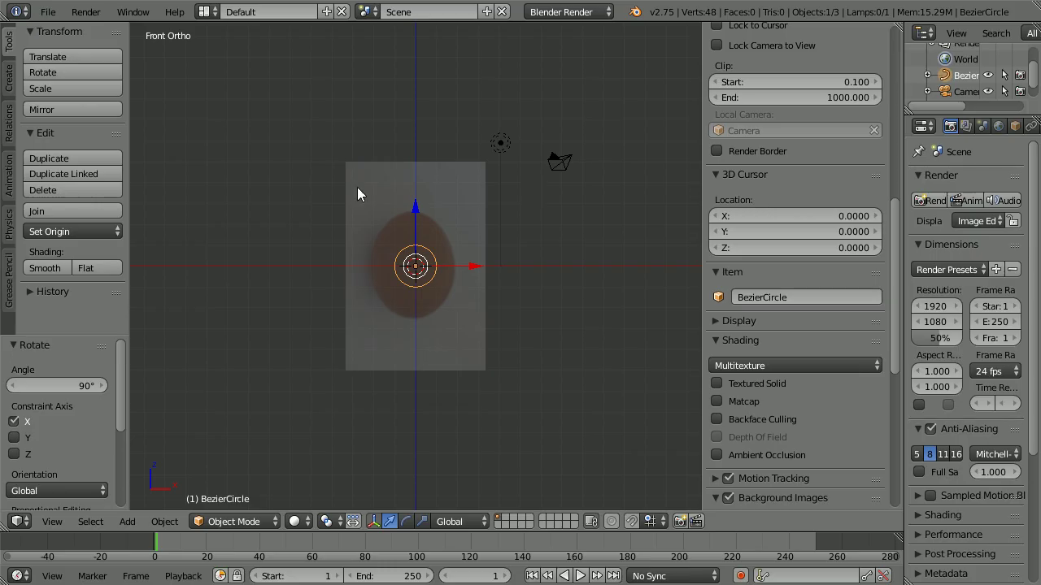
Shrink the egg background image to size 4.000.
{"action": "scroll", "coordinate": [592, 262], "scroll_direction": "up", "scroll_amount": 8}
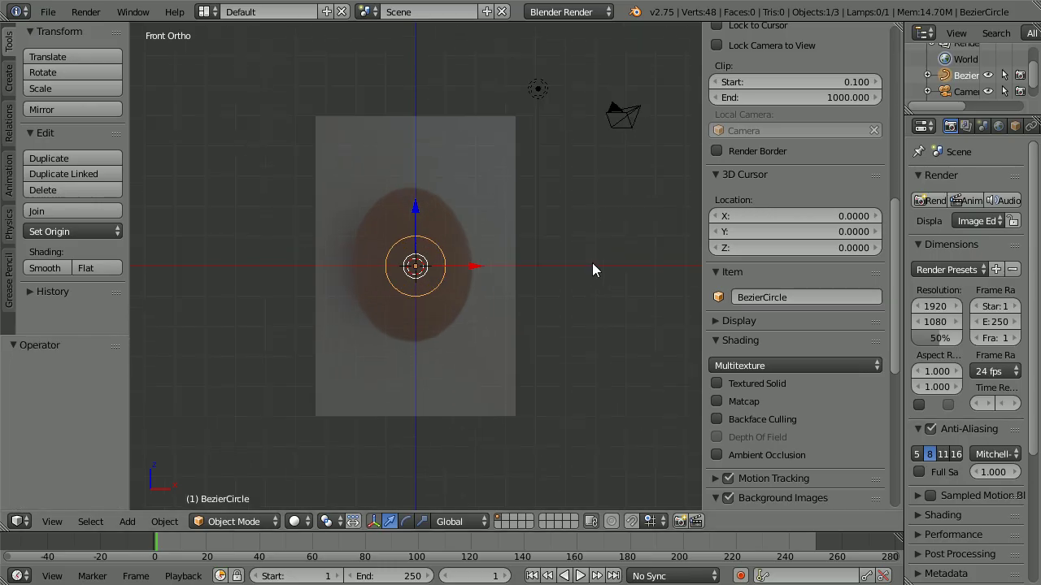
{"action": "scroll", "coordinate": [577, 261], "scroll_direction": "up", "scroll_amount": 3}
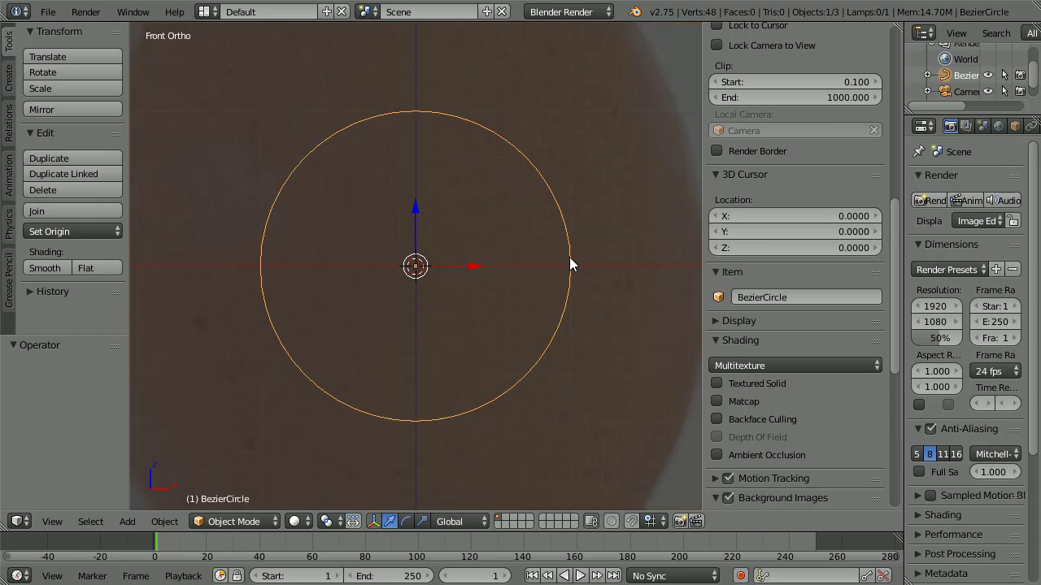
{"action": "scroll", "coordinate": [891, 368], "scroll_direction": "down", "scroll_amount": 5}
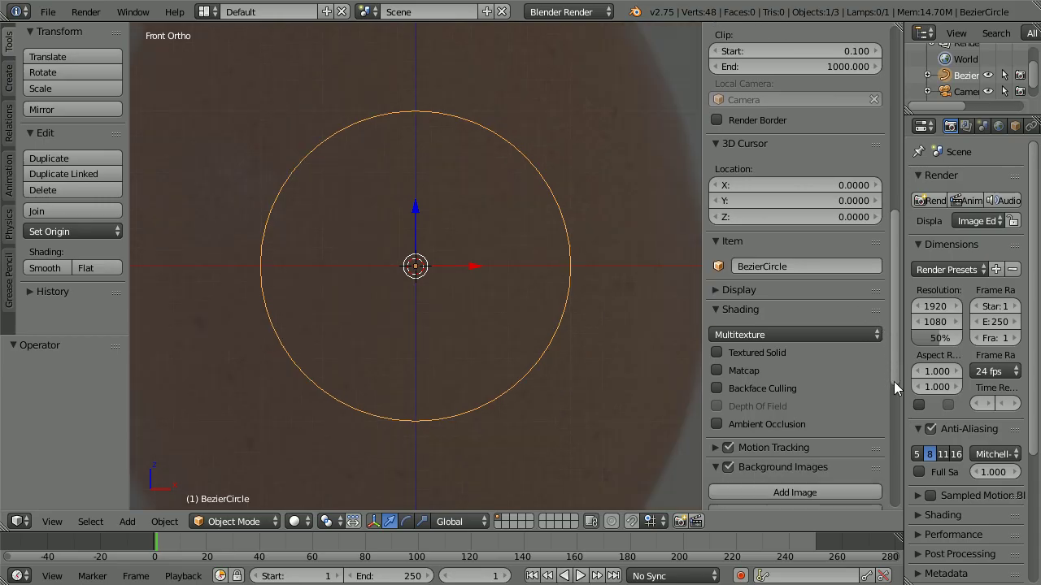
{"action": "scroll", "coordinate": [898, 466], "scroll_direction": "down", "scroll_amount": 6}
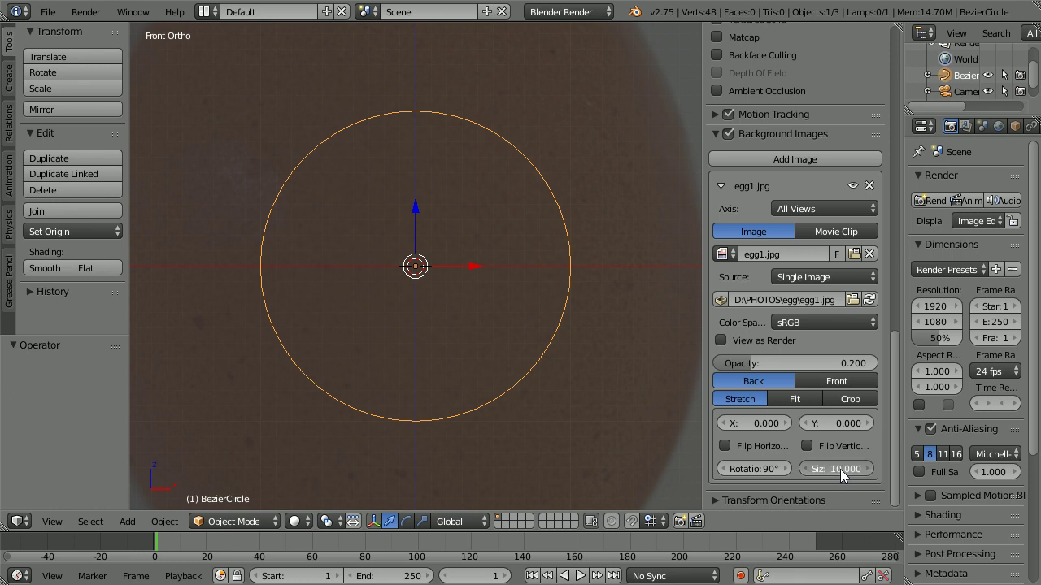
{"action": "left_click_drag", "start_coordinate": [837, 470], "coordinate": [770, 476]}
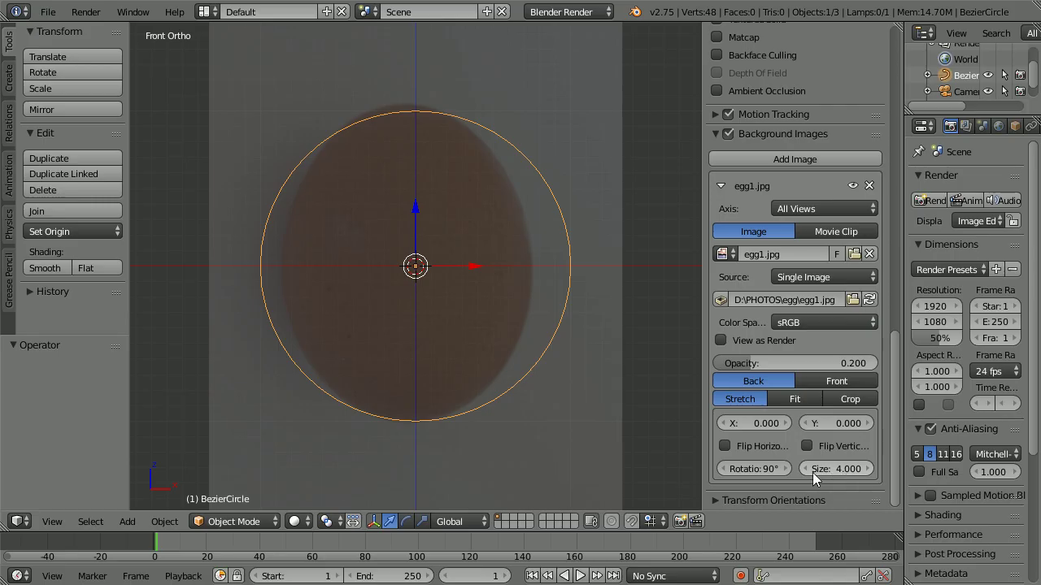
Offset the background image to X 0.06 and Y -0.04.
{"action": "left_click", "coordinate": [765, 423]}
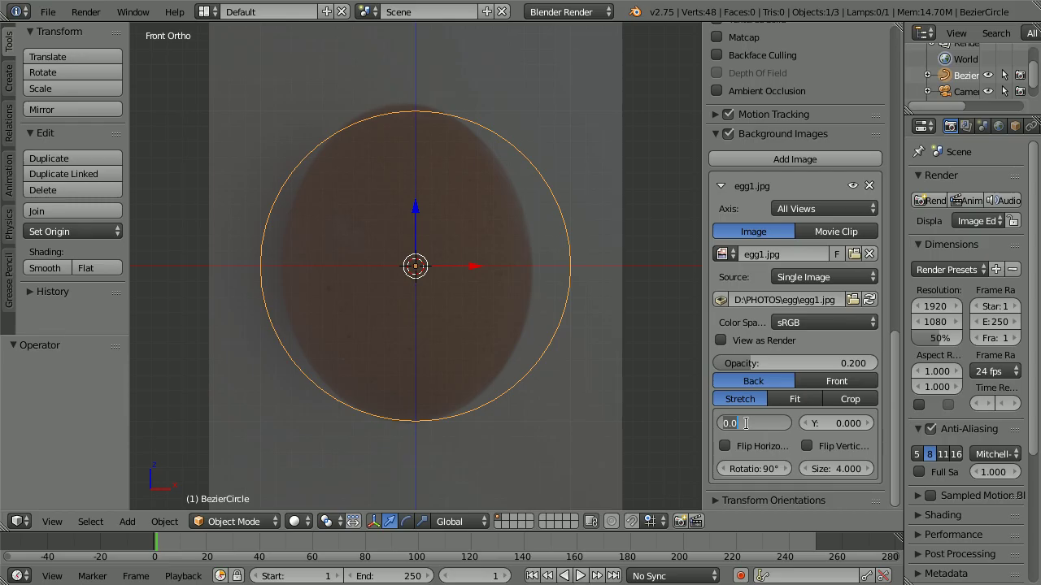
{"action": "key", "text": "BackSpace"}
{"action": "type", "text": ".06"}
{"action": "key", "text": "Return"}
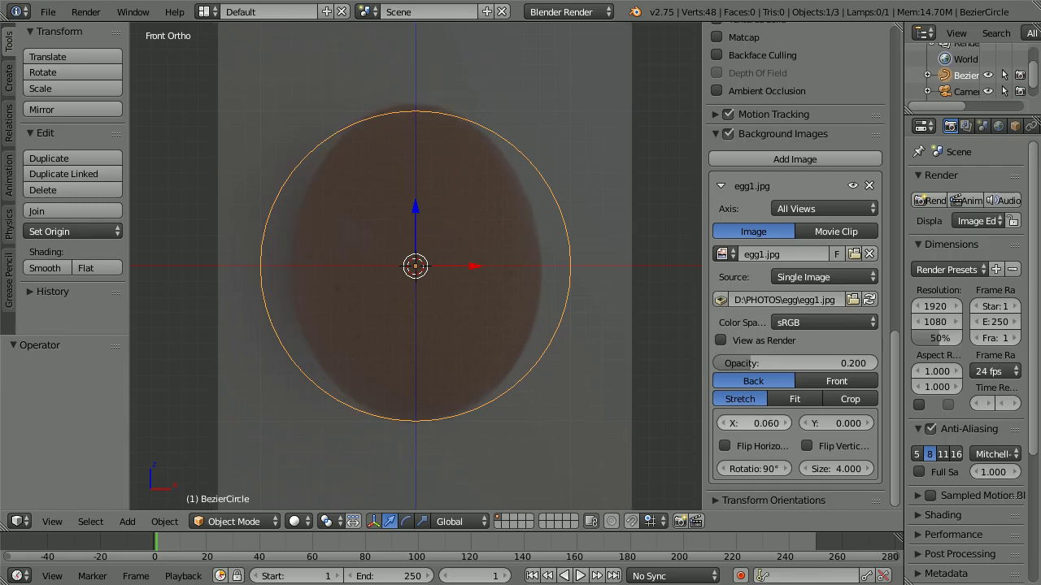
{"action": "left_click", "coordinate": [847, 424]}
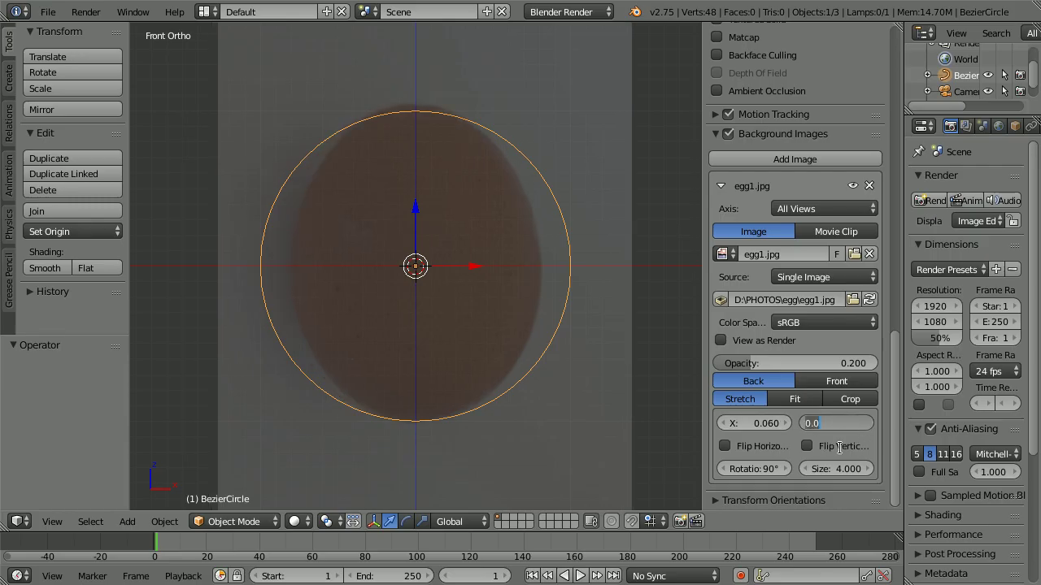
{"action": "key", "text": "BackSpace"}
{"action": "type", "text": "-0.04"}
{"action": "key", "text": "Return"}
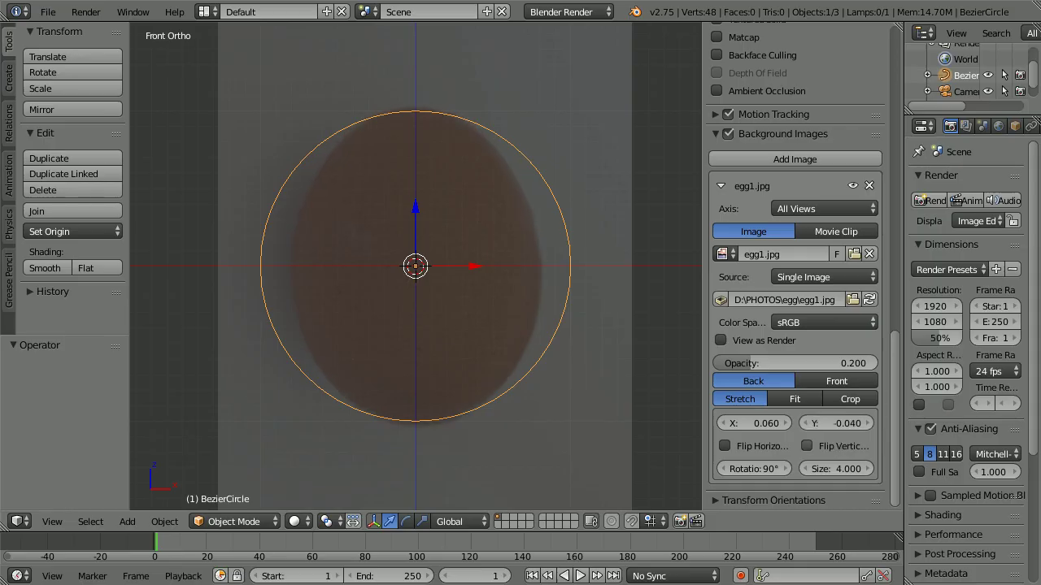
Tilt the background image rotation to 92°.
{"action": "left_click", "coordinate": [786, 468]}
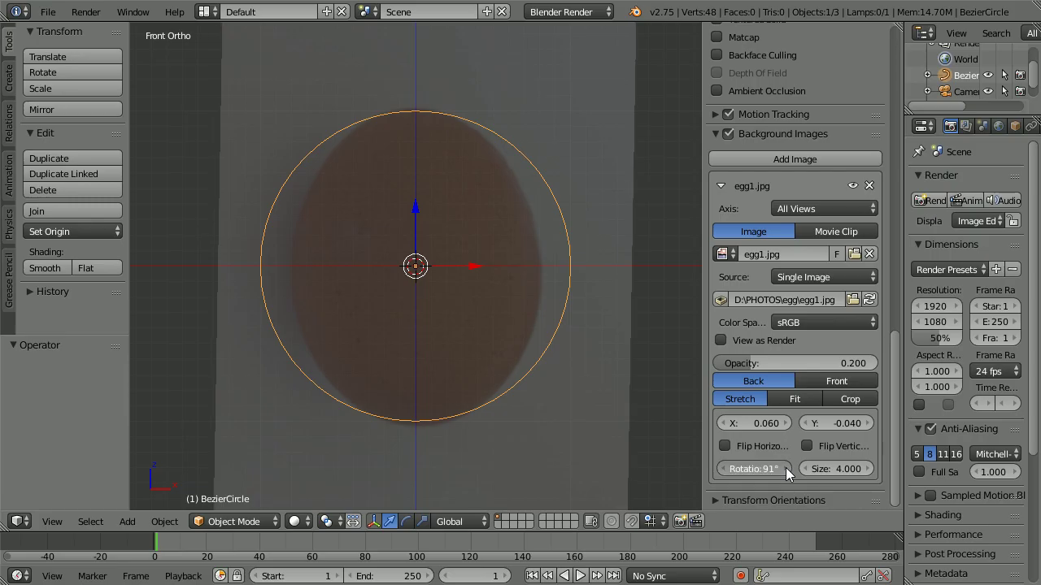
{"action": "left_click", "coordinate": [785, 469]}
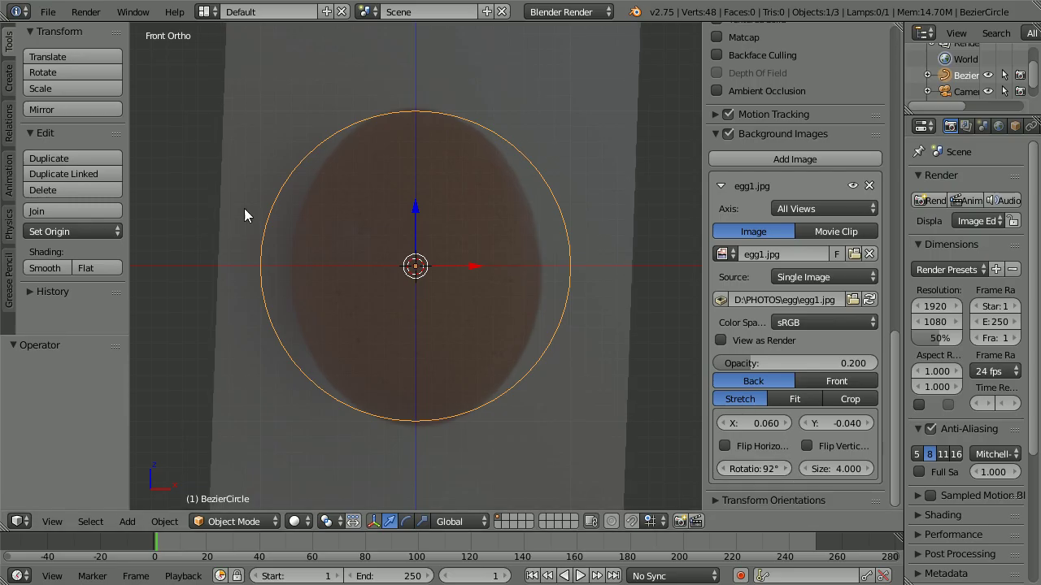
{"action": "left_click", "coordinate": [258, 521]}
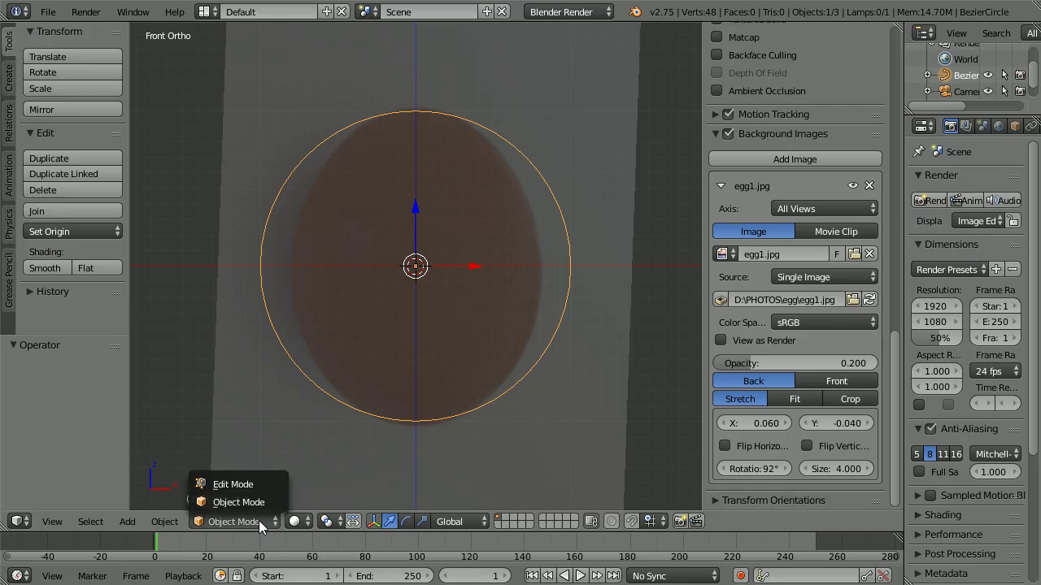
Enter Edit Mode on the curve and turn off the curve normals display.
{"action": "left_click", "coordinate": [233, 485]}
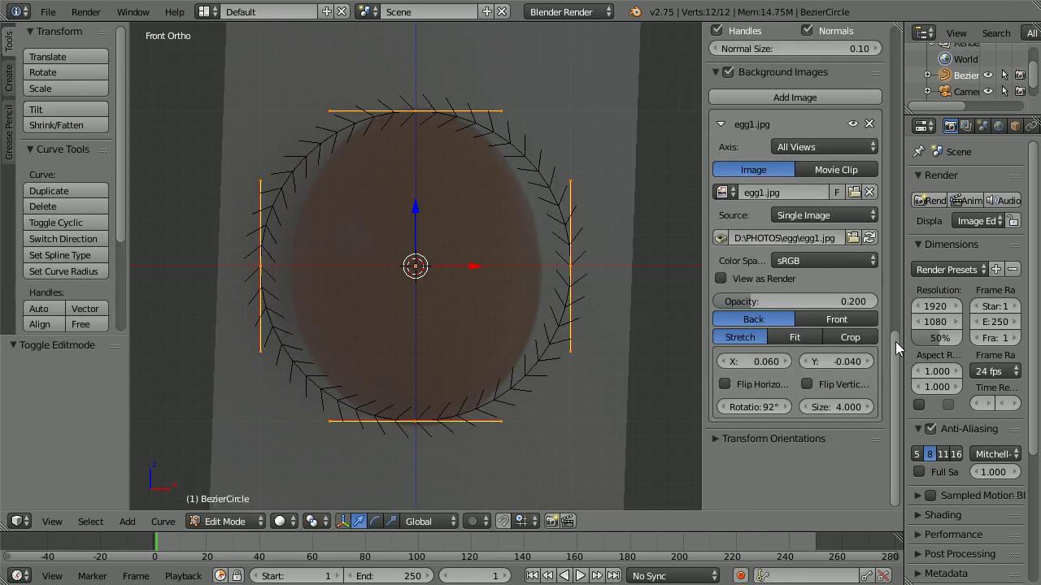
{"action": "left_click_drag", "start_coordinate": [892, 343], "coordinate": [893, 318]}
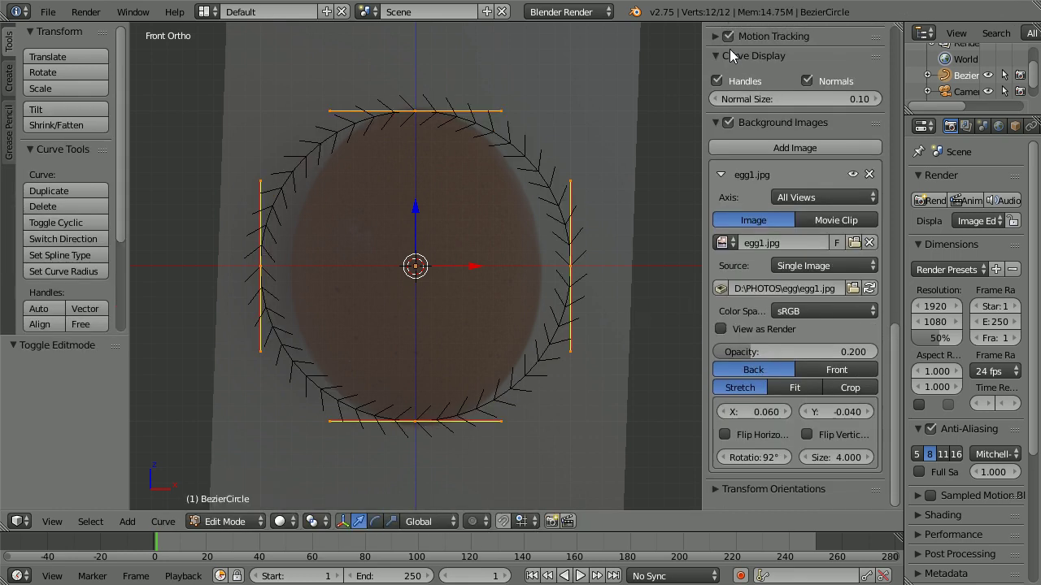
{"action": "left_click", "coordinate": [806, 81]}
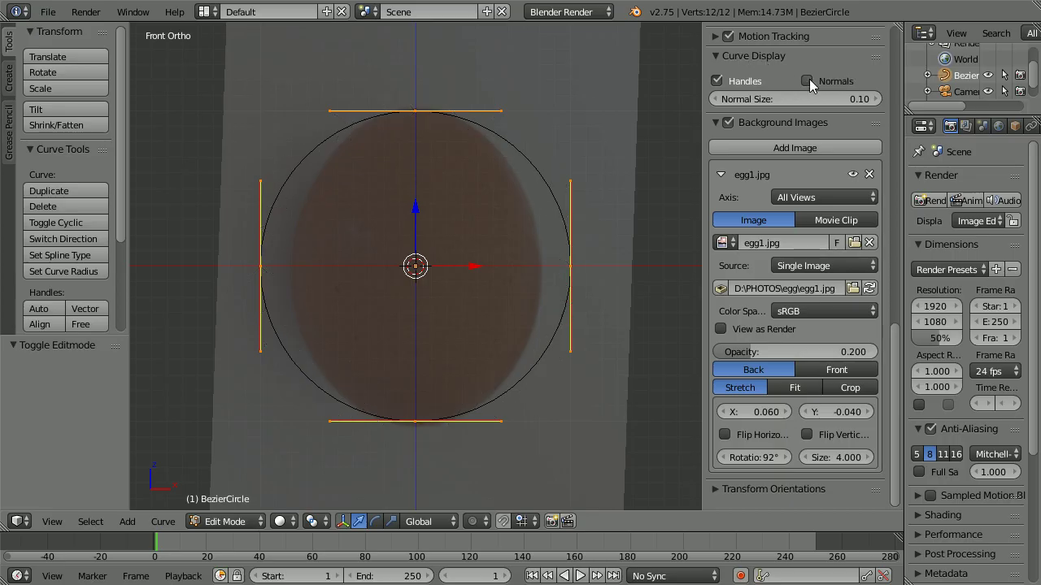
Delete the circle's right and left control points, keeping top and bottom.
{"action": "right_click", "coordinate": [575, 265]}
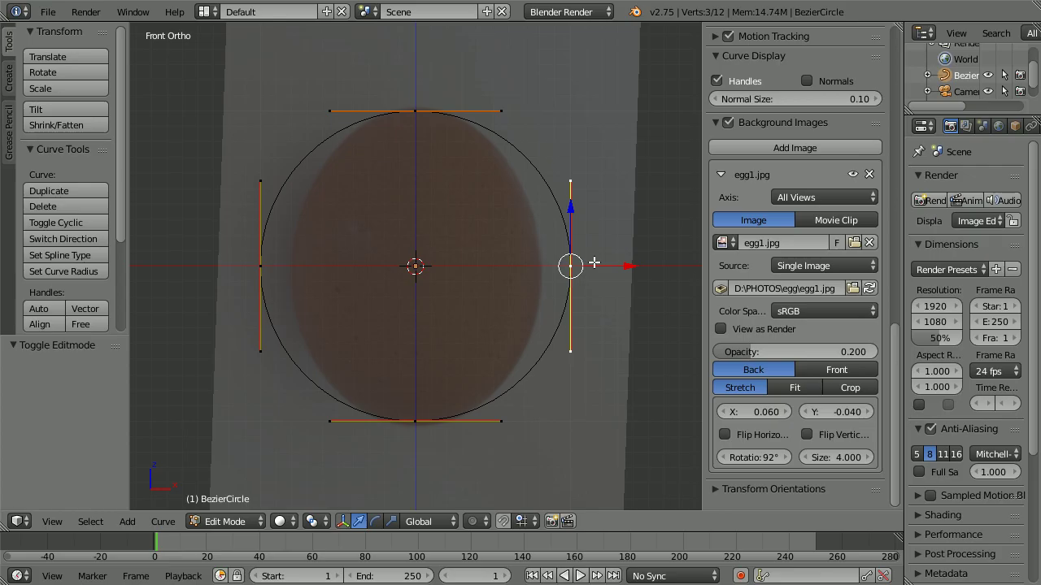
{"action": "key", "text": "x"}
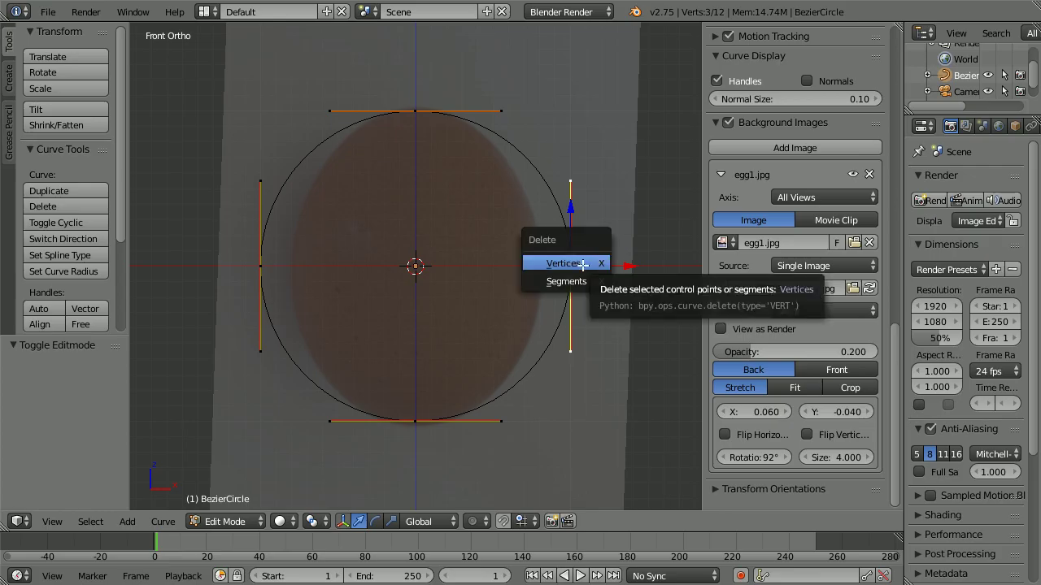
{"action": "left_click", "coordinate": [582, 265]}
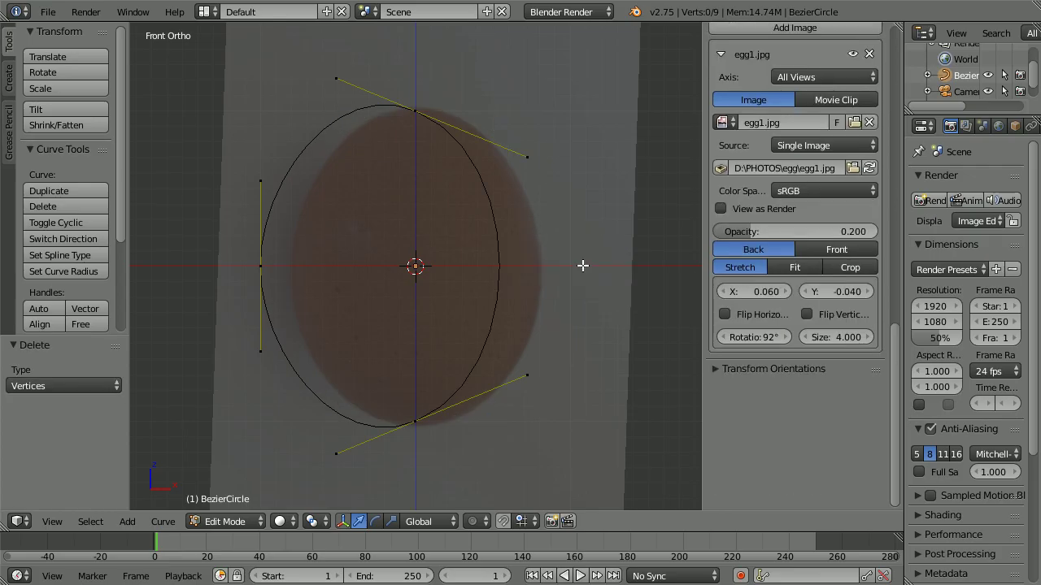
{"action": "right_click", "coordinate": [260, 267]}
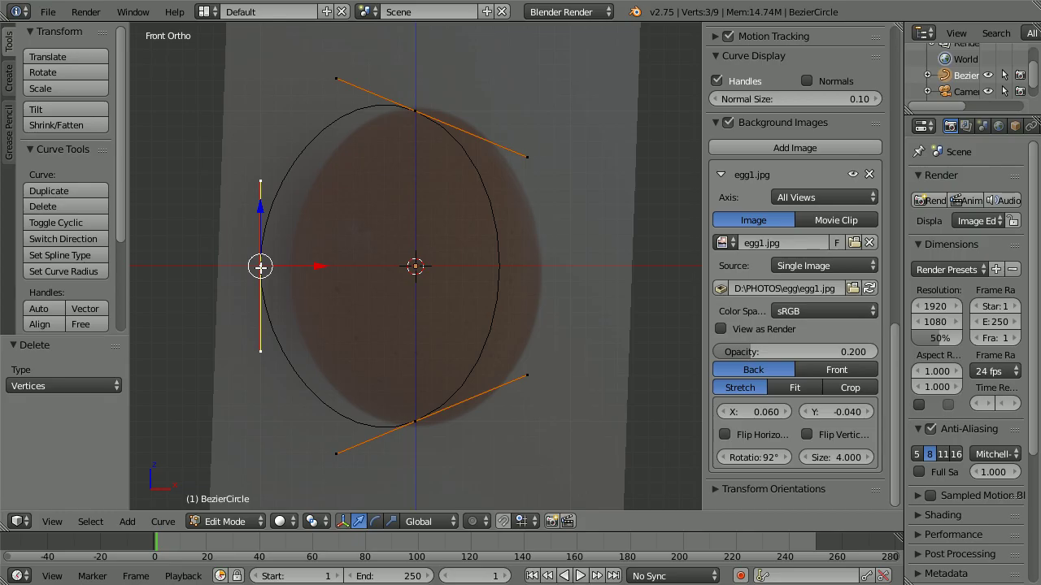
{"action": "key", "text": "x"}
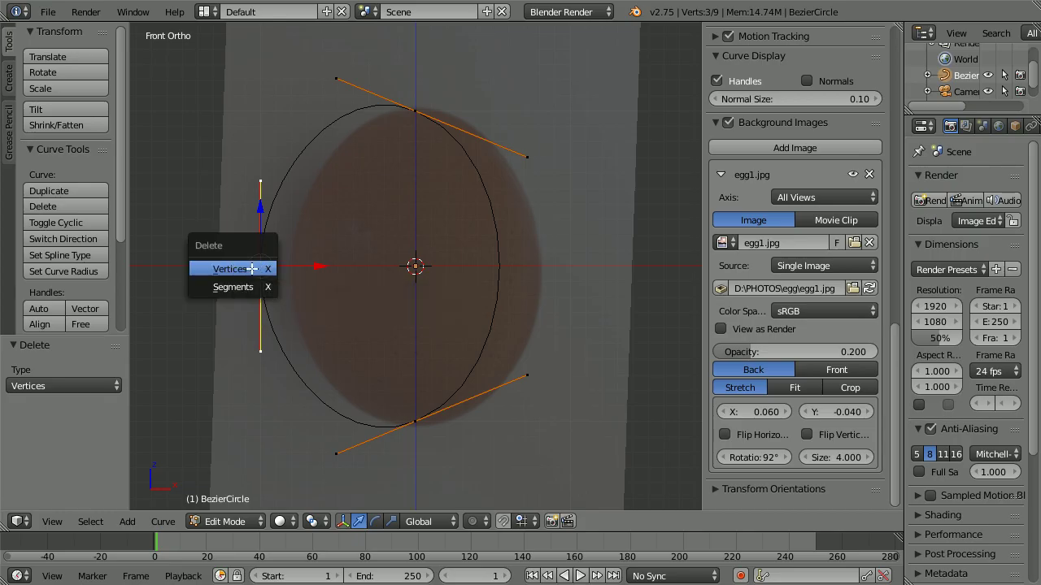
{"action": "left_click", "coordinate": [251, 269]}
{"action": "key", "text": "Tab"}
{"action": "key", "text": "Tab"}
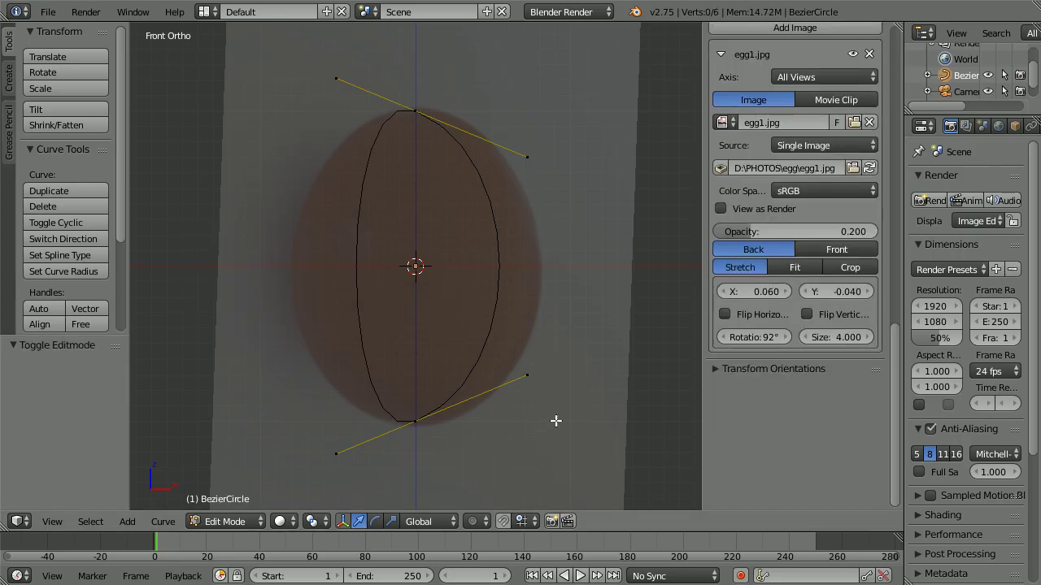
Snap the top point's right handle to the grid and drag it level and further right.
{"action": "left_click", "coordinate": [506, 525]}
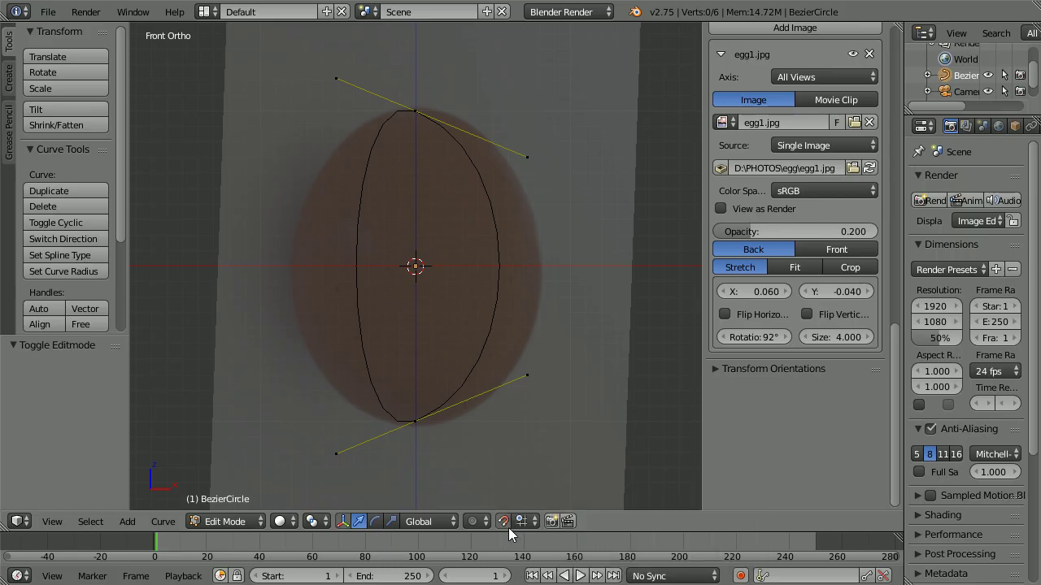
{"action": "right_click", "coordinate": [528, 158]}
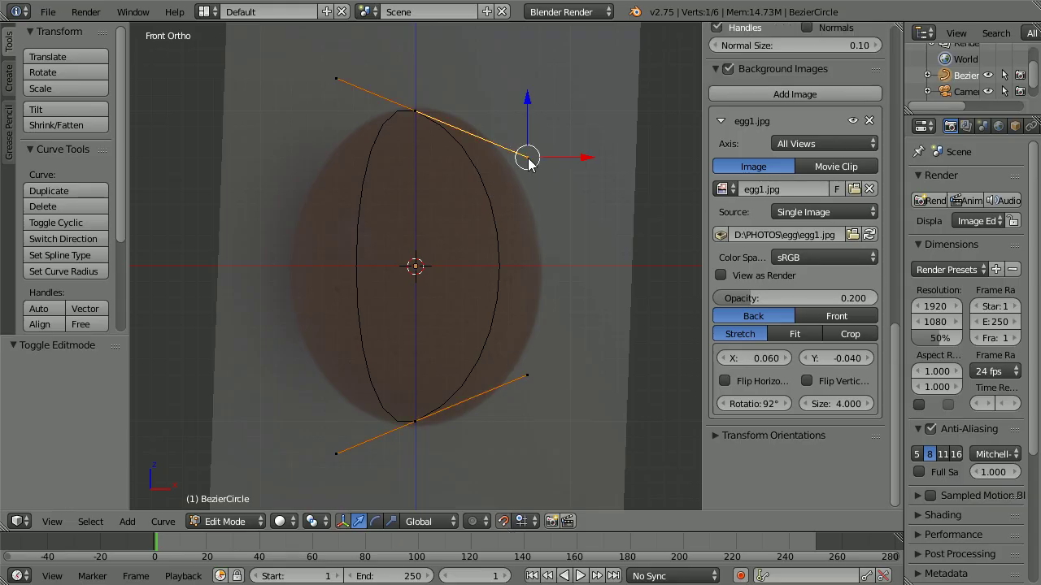
{"action": "left_click", "coordinate": [165, 523]}
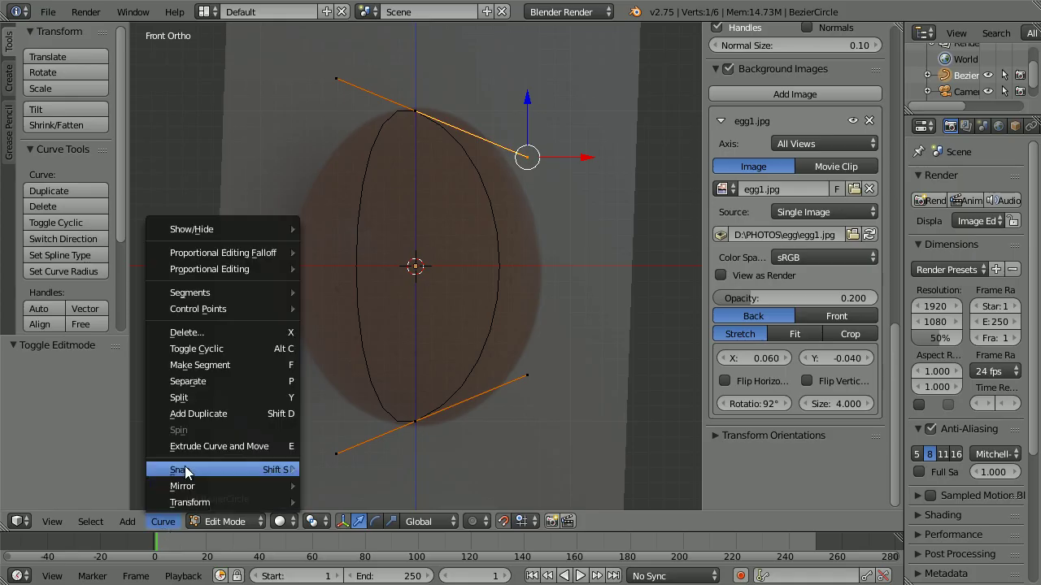
{"action": "mouse_move", "coordinate": [218, 472]}
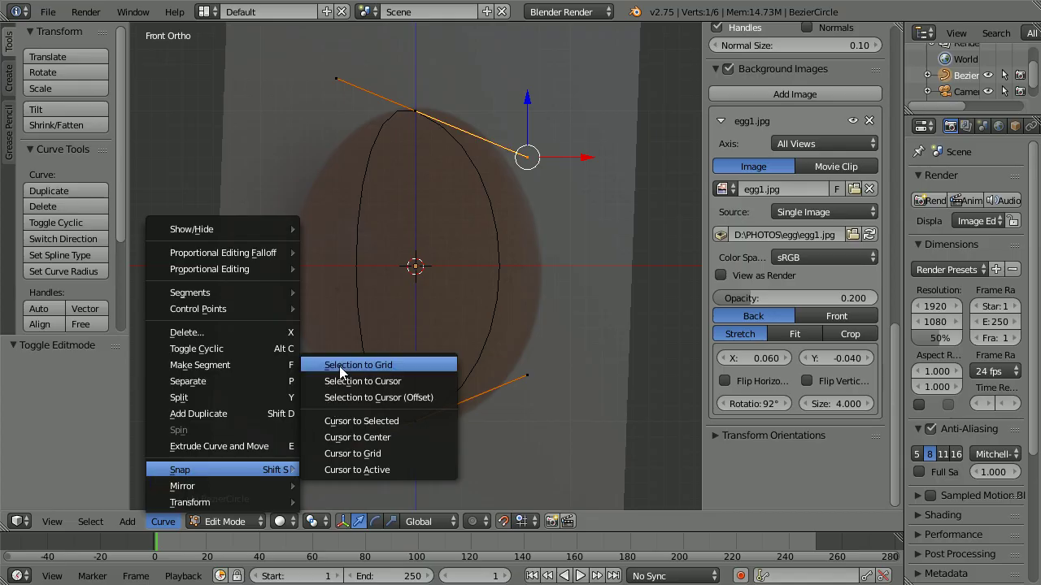
{"action": "left_click", "coordinate": [413, 365]}
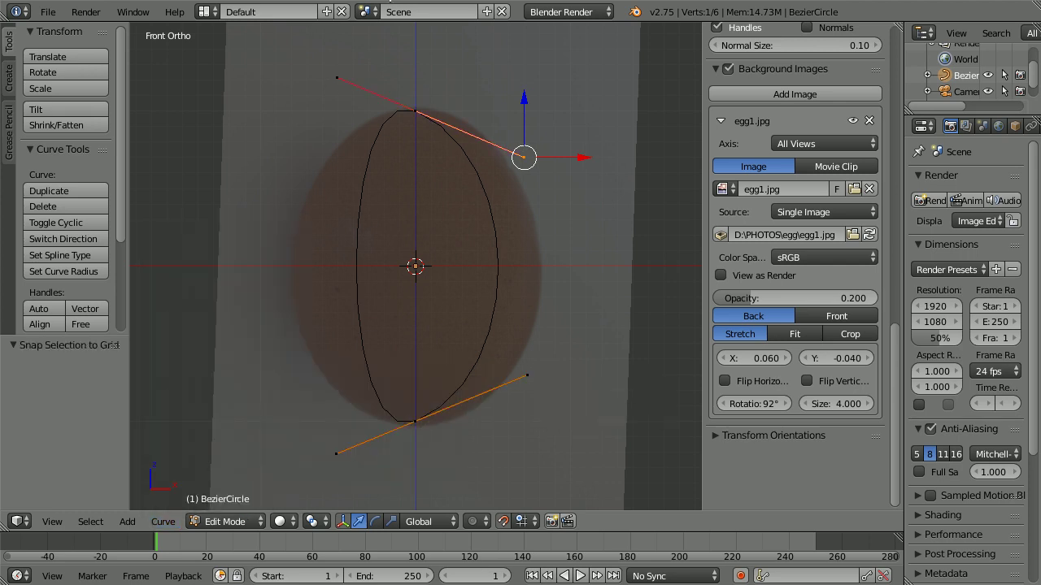
{"action": "key", "text": "Tab"}
{"action": "key", "text": "Tab"}
{"action": "left_click_drag", "start_coordinate": [524, 100], "coordinate": [511, 67]}
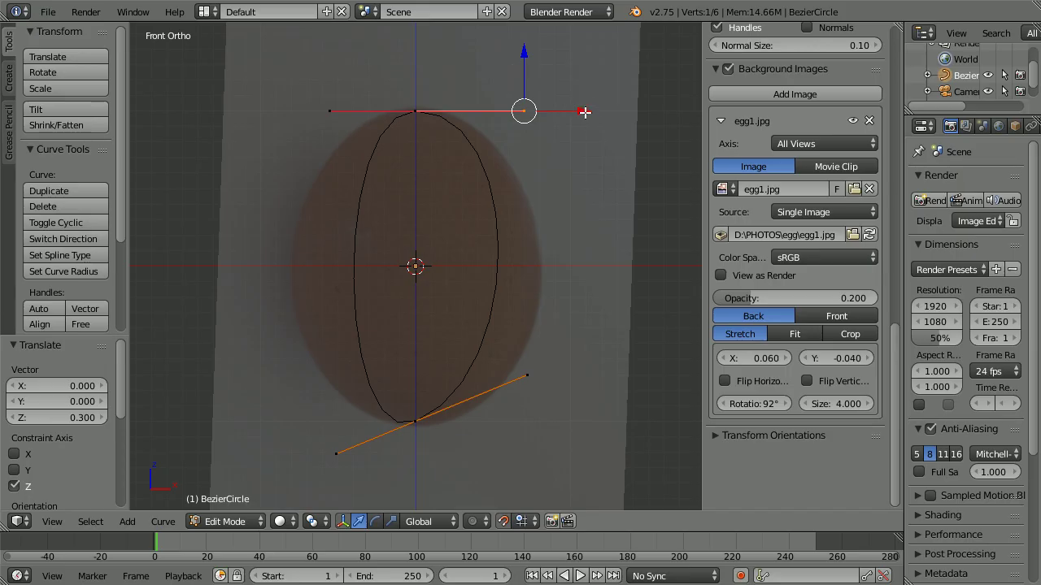
{"action": "left_click_drag", "start_coordinate": [583, 112], "coordinate": [607, 108]}
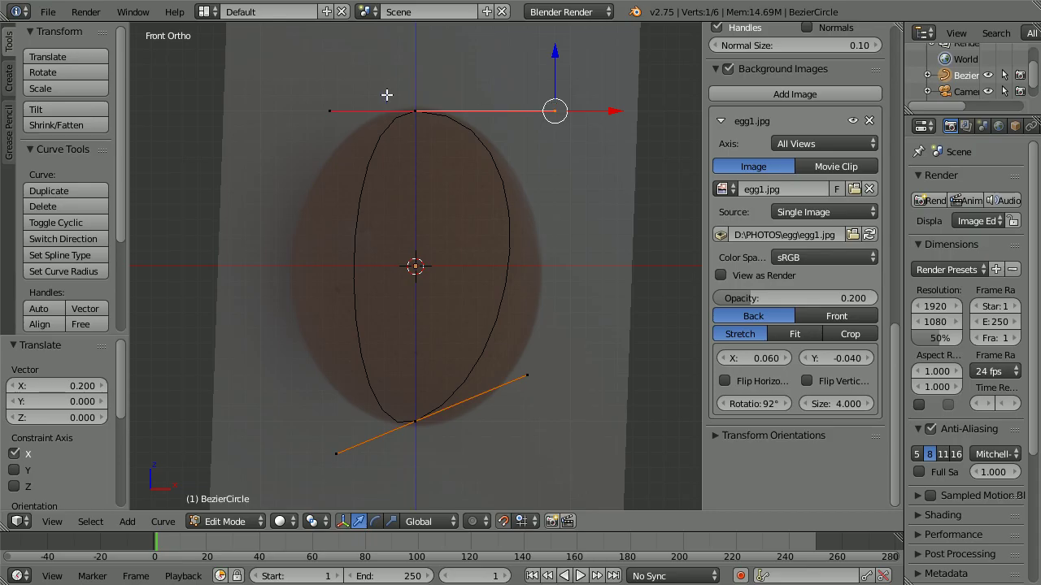
Snap the top point's left handle to the grid and move it left to about X -0.3.
{"action": "right_click", "coordinate": [331, 111]}
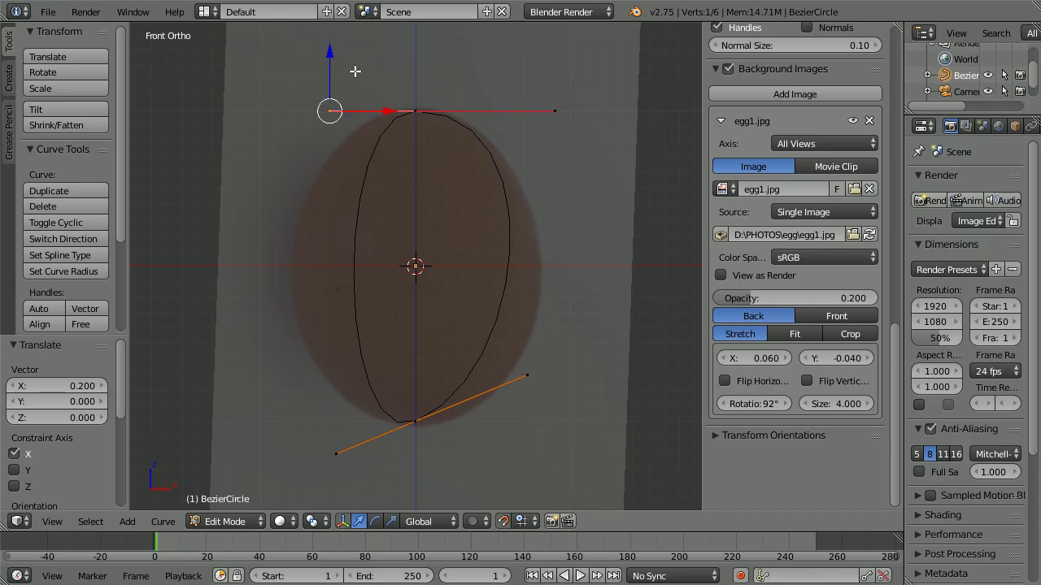
{"action": "key", "text": "shift+s"}
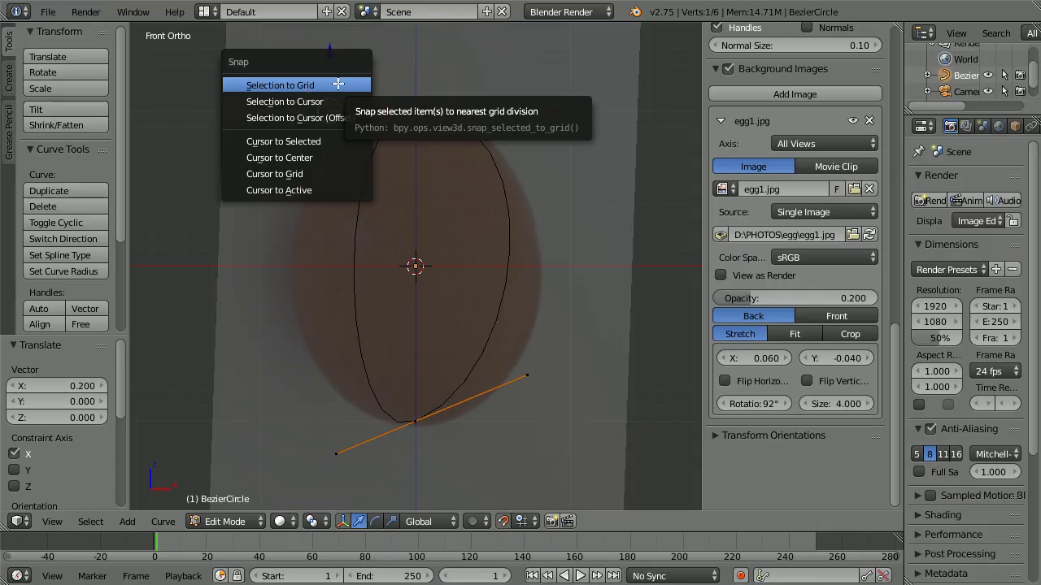
{"action": "left_click", "coordinate": [339, 84]}
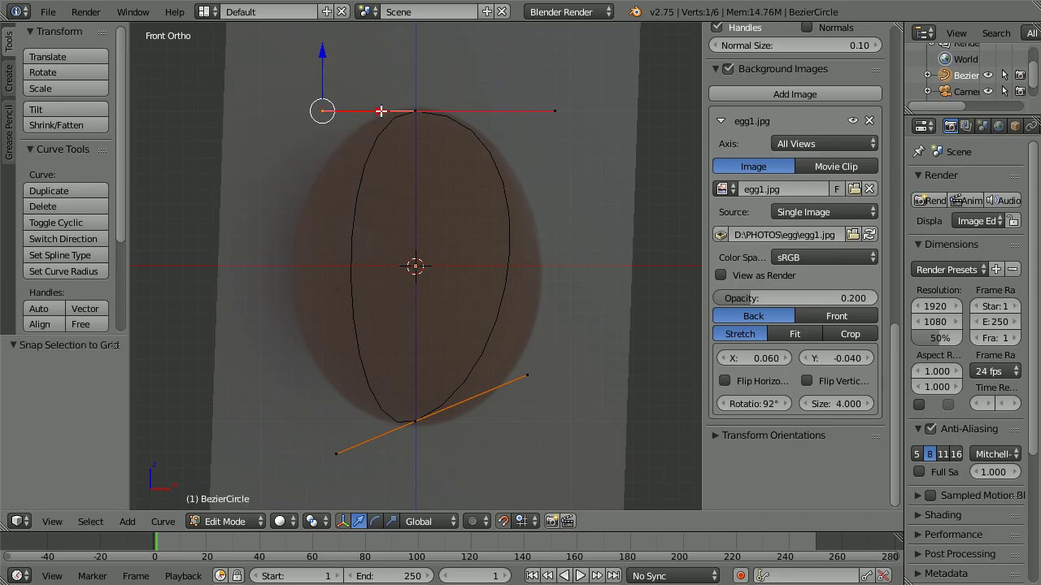
{"action": "key", "text": "g"}
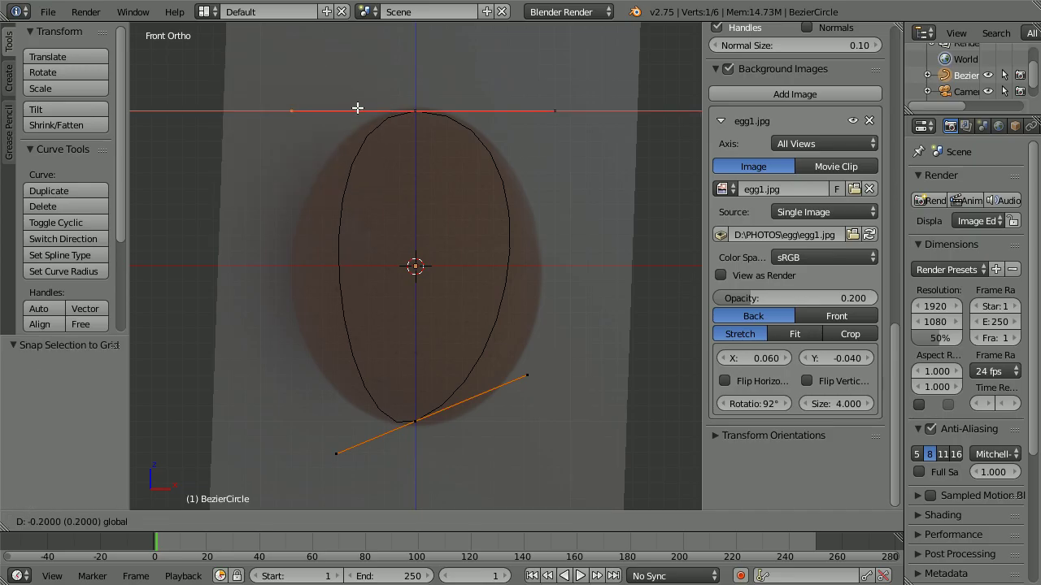
{"action": "left_click", "coordinate": [339, 107]}
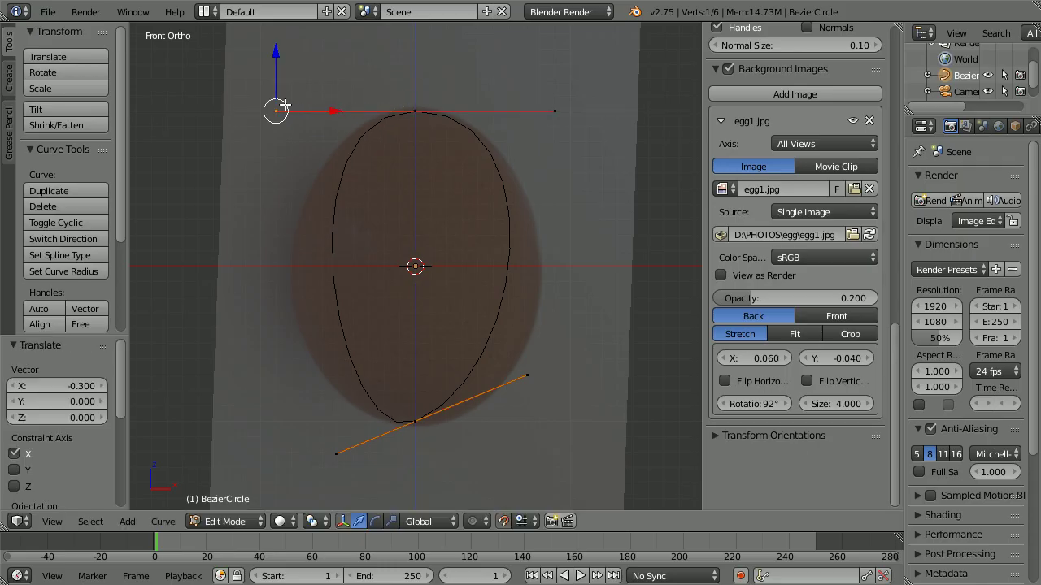
{"action": "key", "text": "Tab"}
{"action": "key", "text": "Tab"}
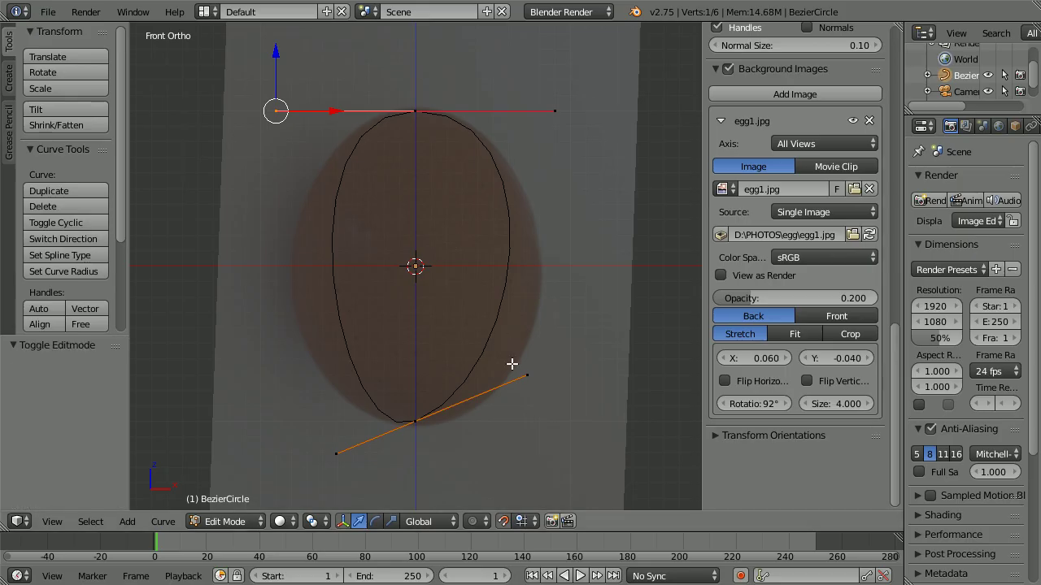
Snap the bottom right handle to the grid, level it, and lengthen it rightward.
{"action": "right_click", "coordinate": [527, 377]}
{"action": "key", "text": "shift+s"}
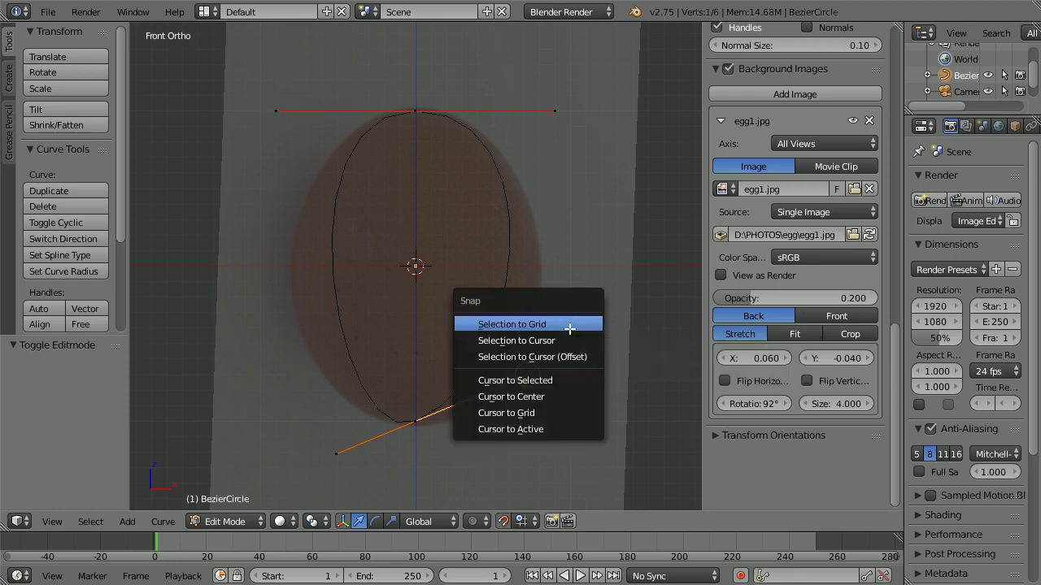
{"action": "left_click", "coordinate": [569, 325]}
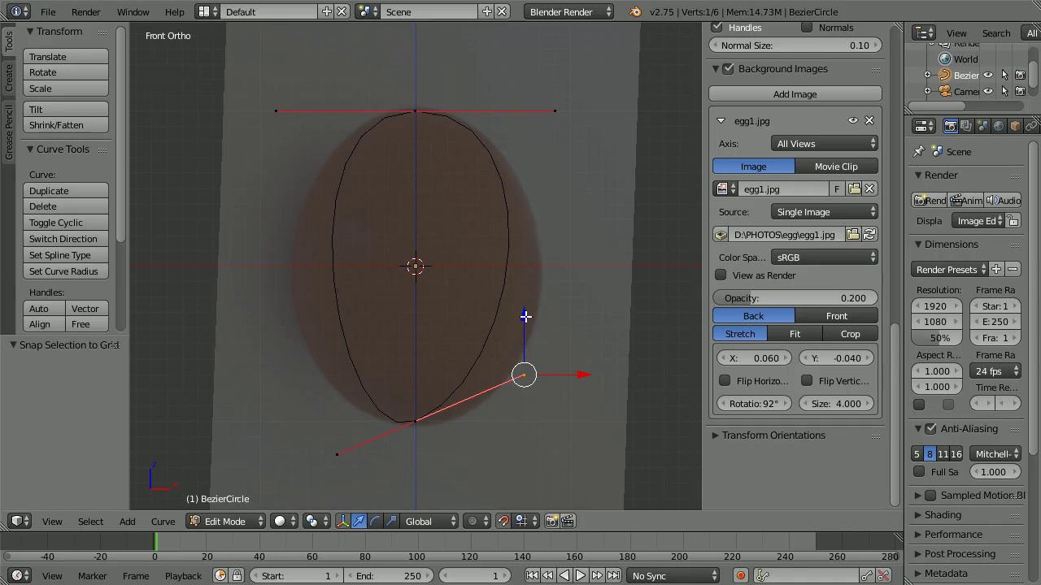
{"action": "key", "text": "g"}
{"action": "key", "text": "z"}
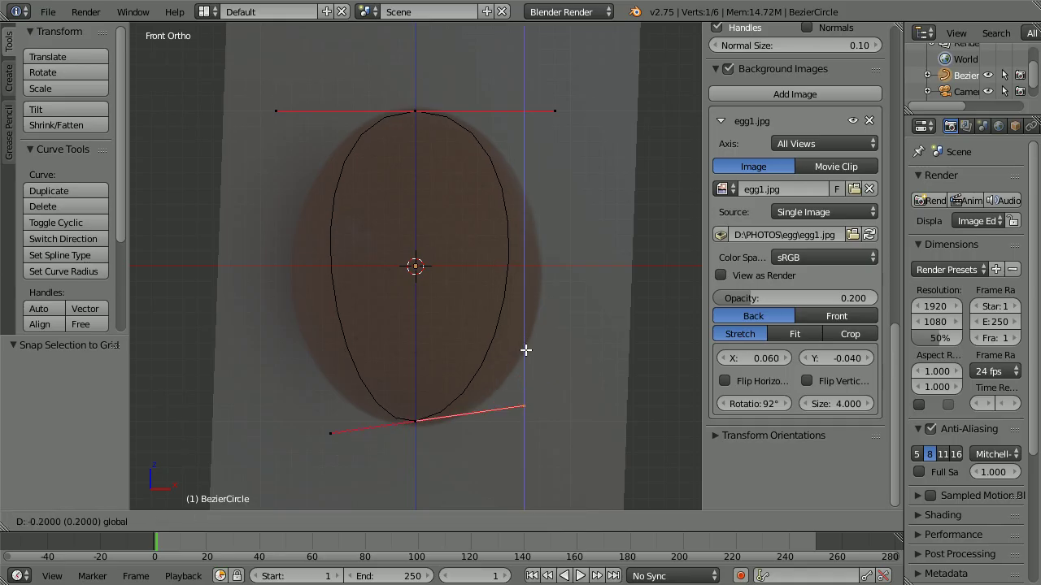
{"action": "left_click", "coordinate": [527, 360]}
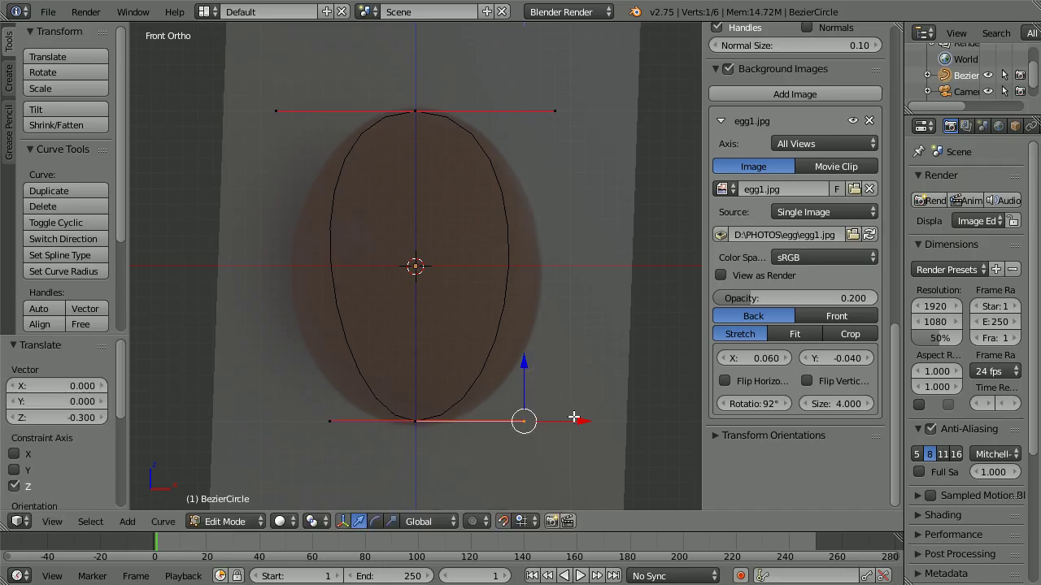
{"action": "key", "text": "g"}
{"action": "key", "text": "x"}
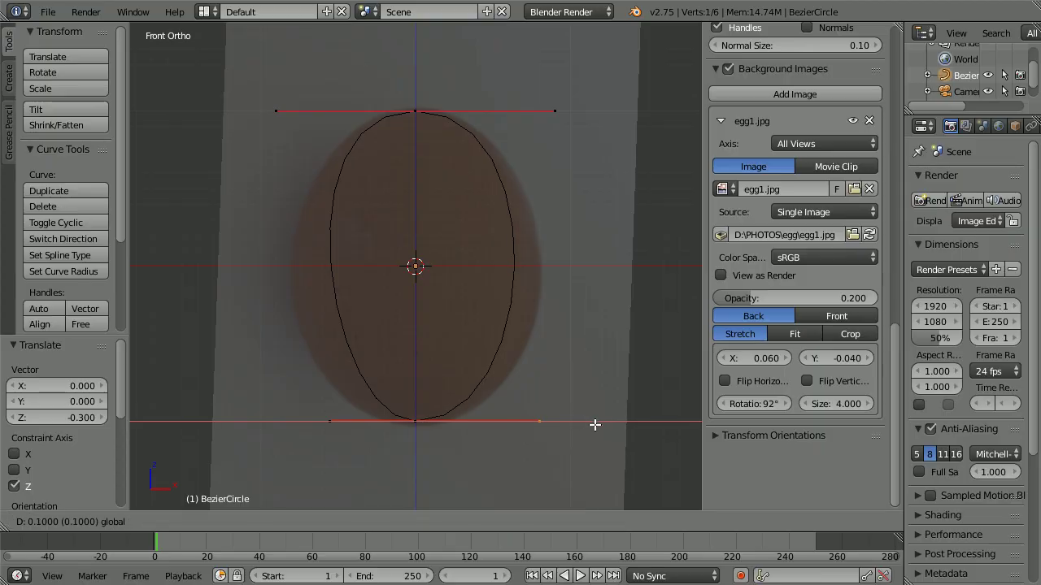
{"action": "left_click", "coordinate": [650, 427]}
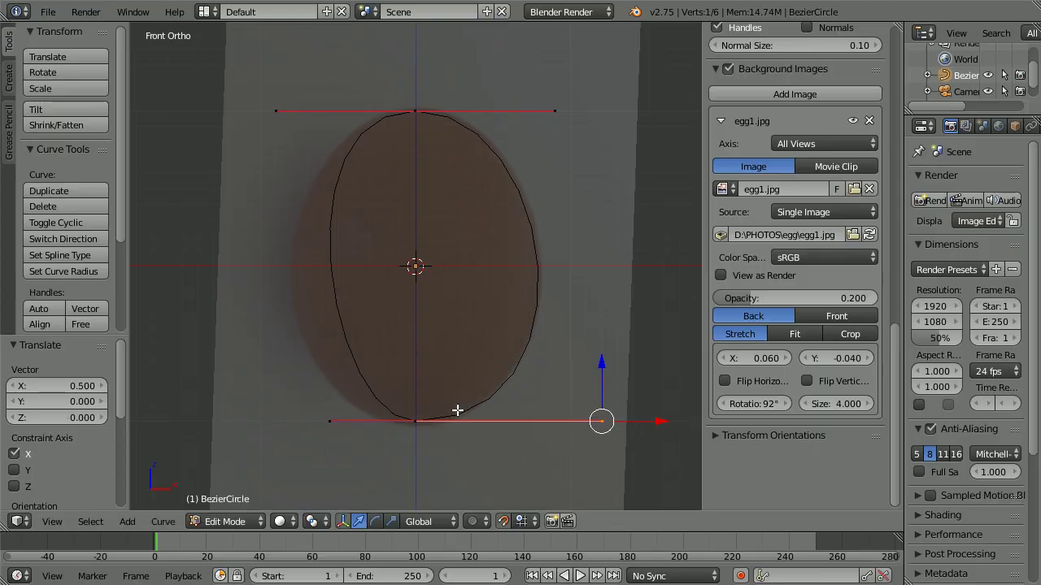
Snap the bottom left handle to the grid and stretch it further left.
{"action": "right_click", "coordinate": [329, 421]}
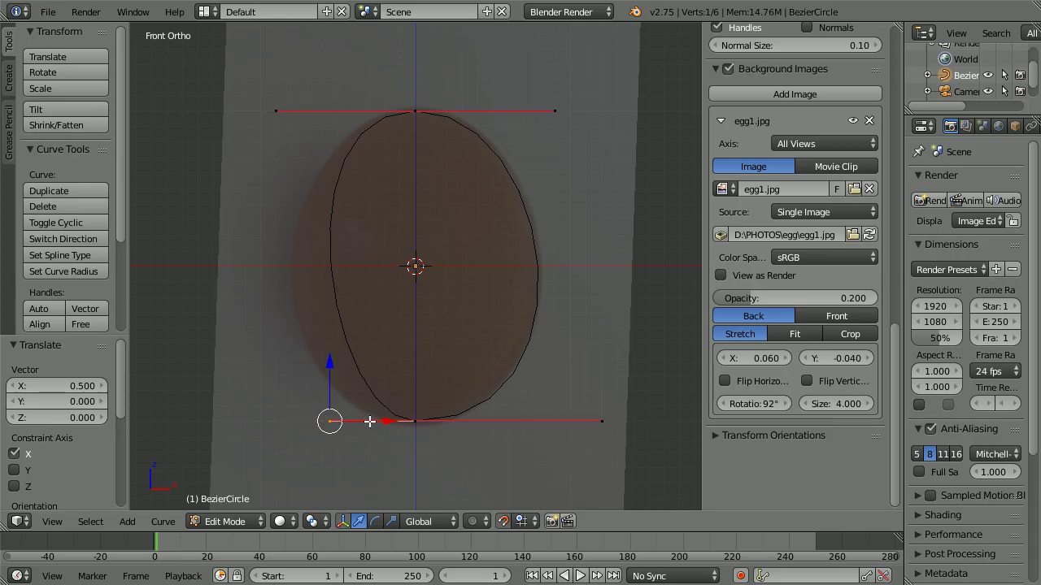
{"action": "key", "text": "shift+s"}
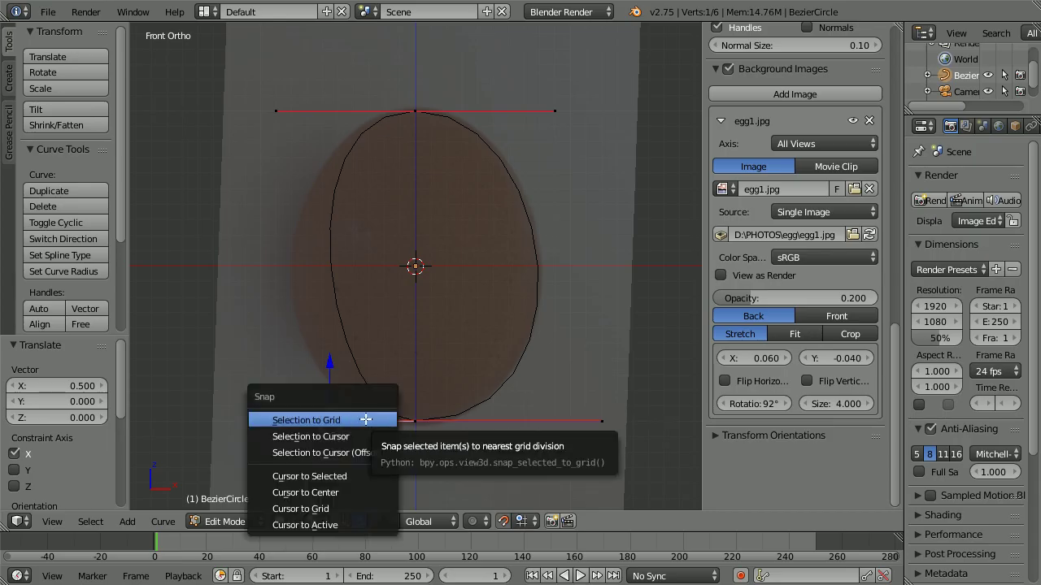
{"action": "left_click", "coordinate": [366, 420]}
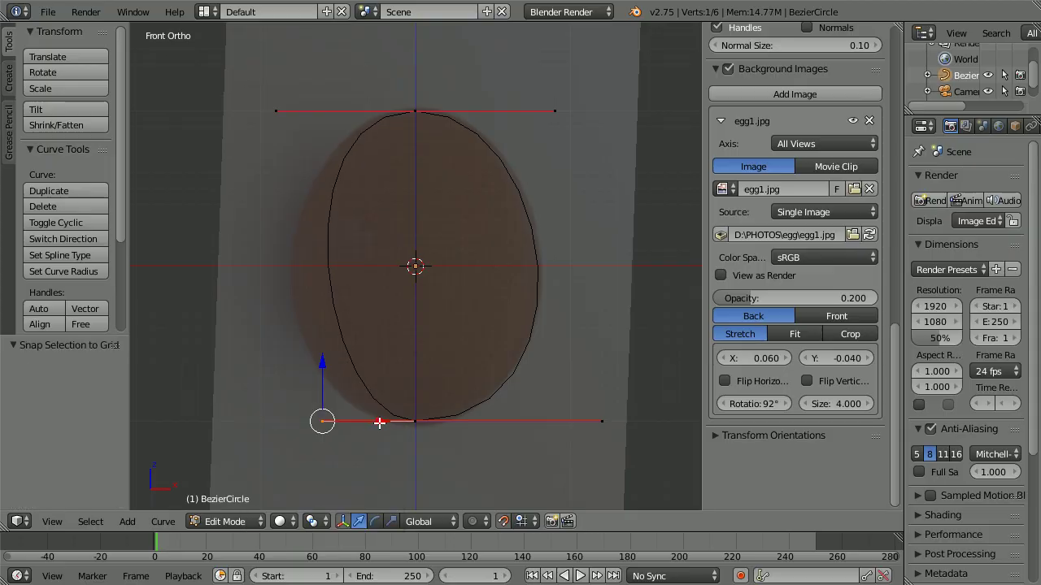
{"action": "key", "text": "g"}
{"action": "key", "text": "x"}
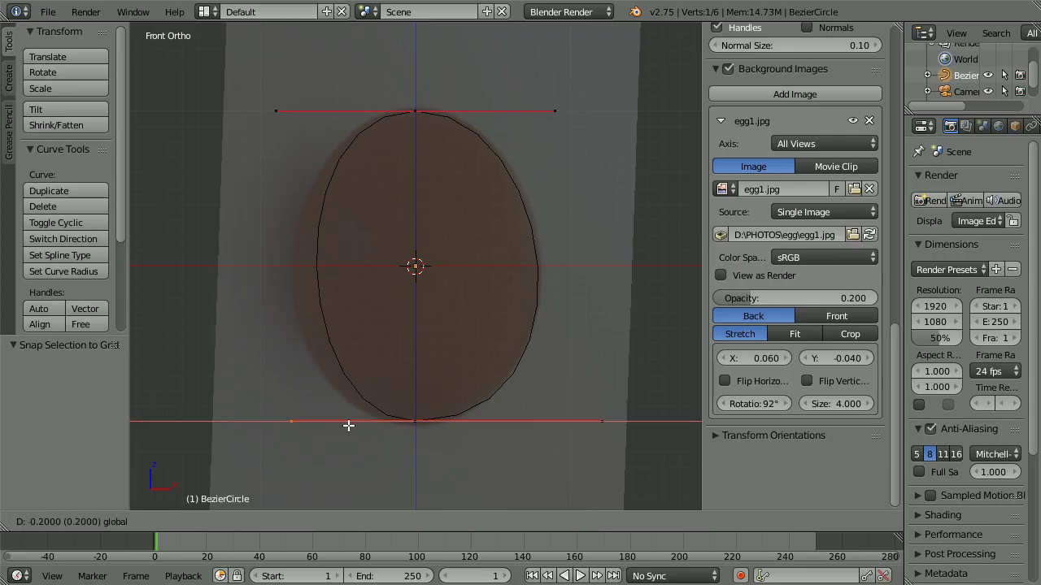
{"action": "left_click", "coordinate": [288, 426]}
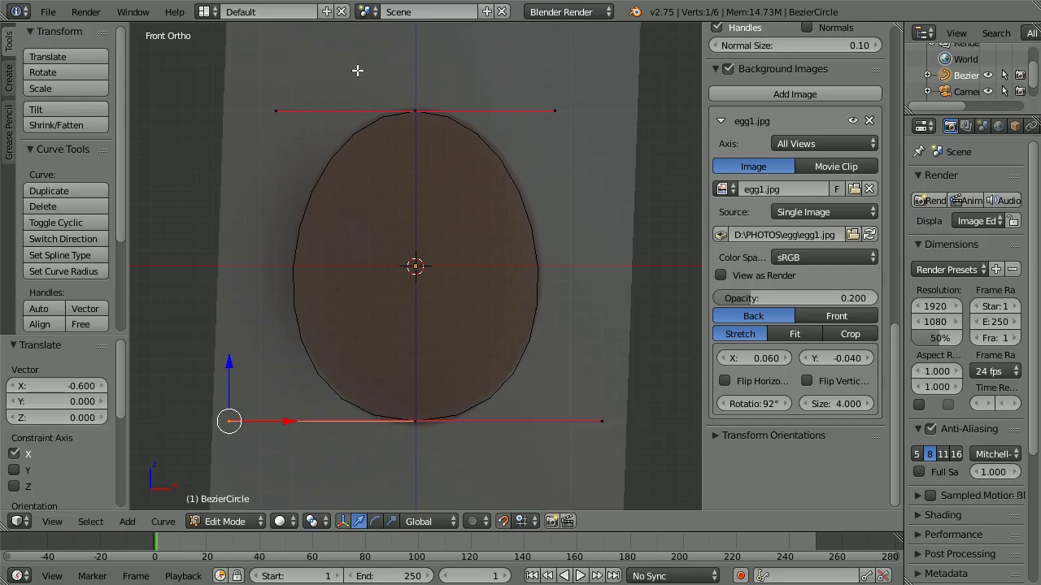
{"action": "key", "text": "Tab"}
{"action": "key", "text": "Tab"}
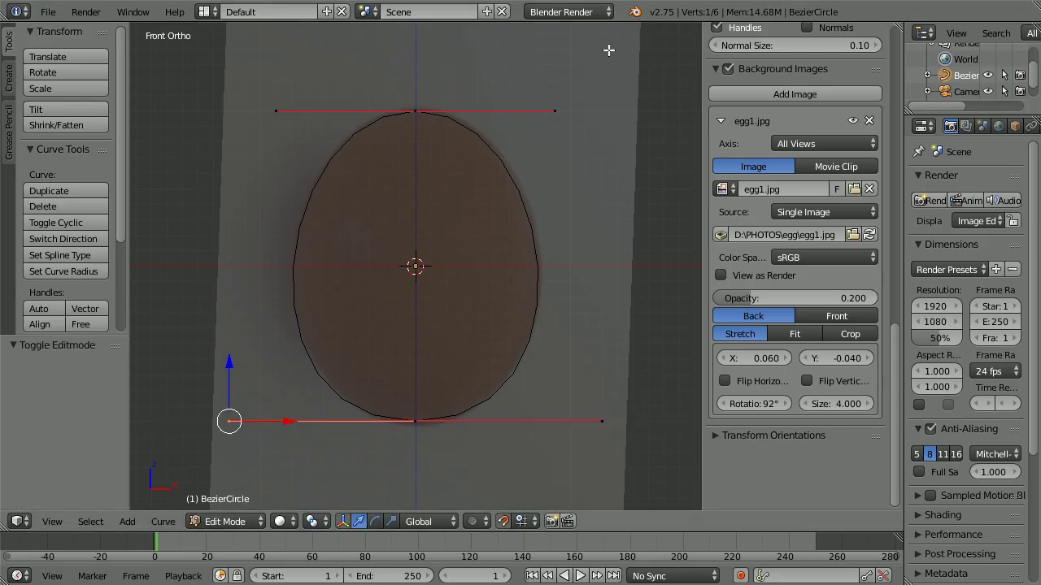
Hide the egg background image and set the curve's Preview U resolution to 24.
{"action": "left_click", "coordinate": [729, 69]}
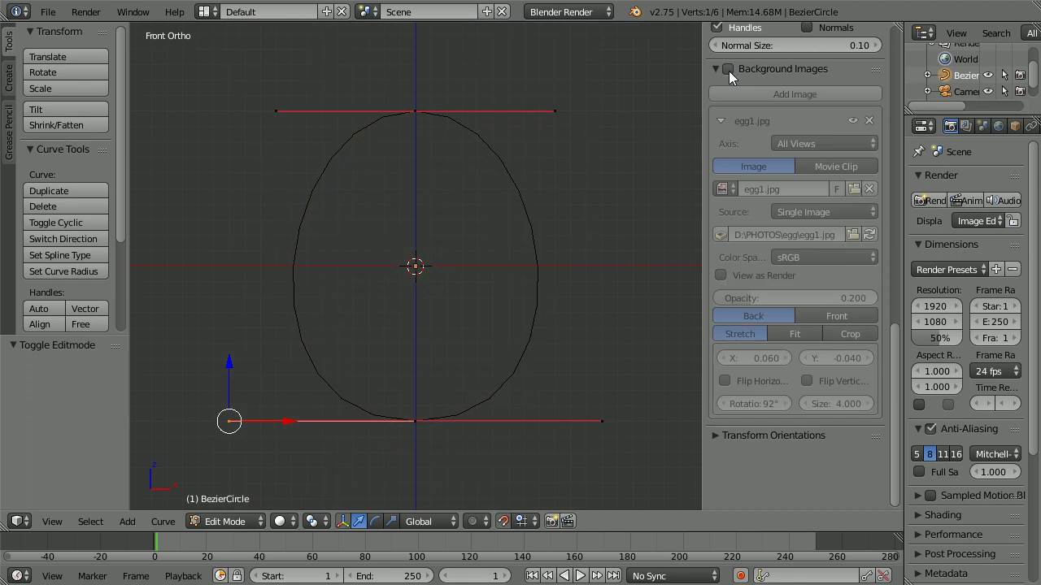
{"action": "left_click_drag", "start_coordinate": [711, 105], "coordinate": [898, 106]}
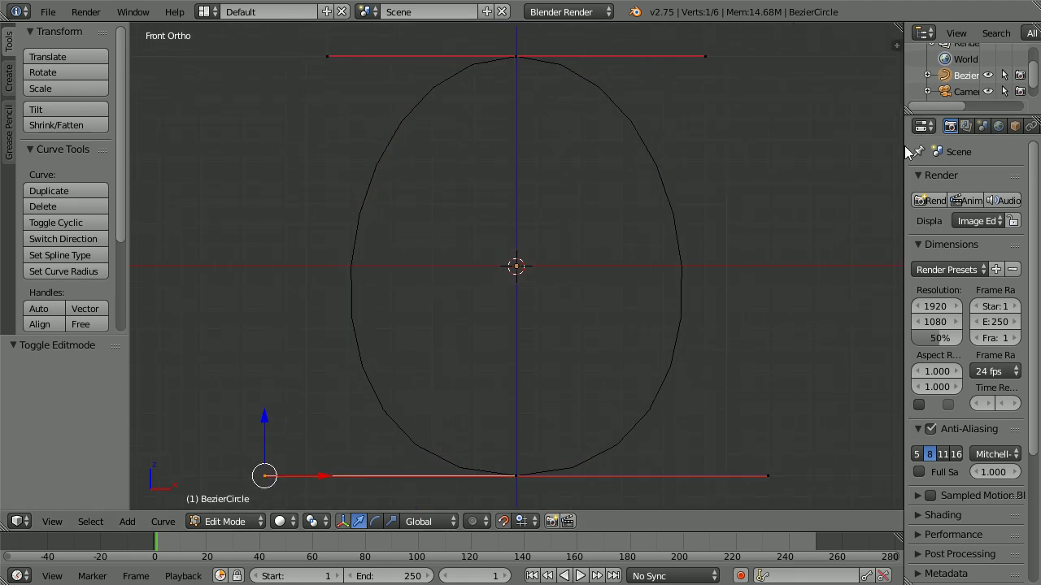
{"action": "left_click_drag", "start_coordinate": [905, 147], "coordinate": [841, 151]}
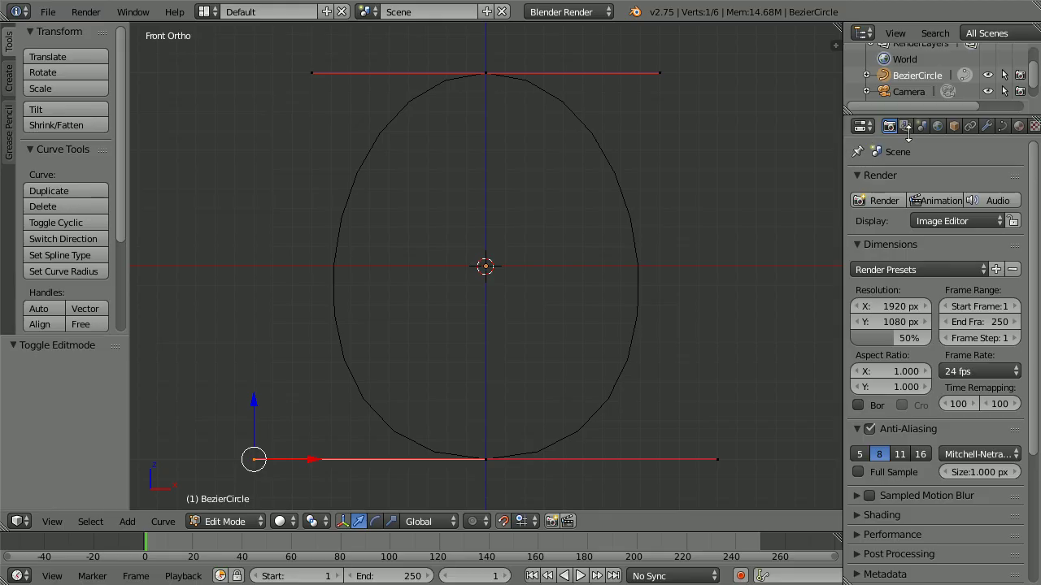
{"action": "left_click", "coordinate": [1001, 128]}
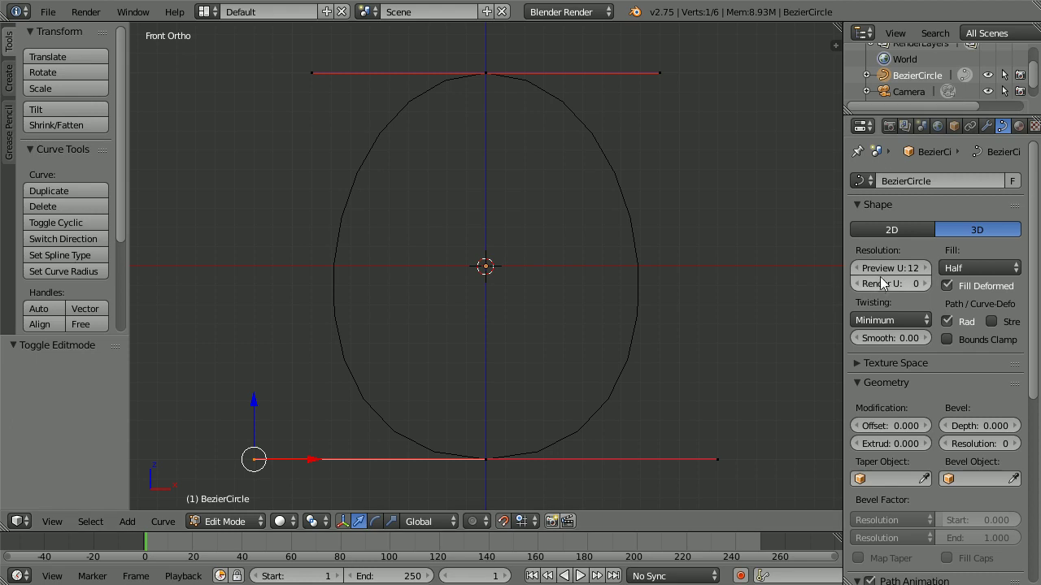
{"action": "left_click_drag", "start_coordinate": [880, 275], "coordinate": [880, 274]}
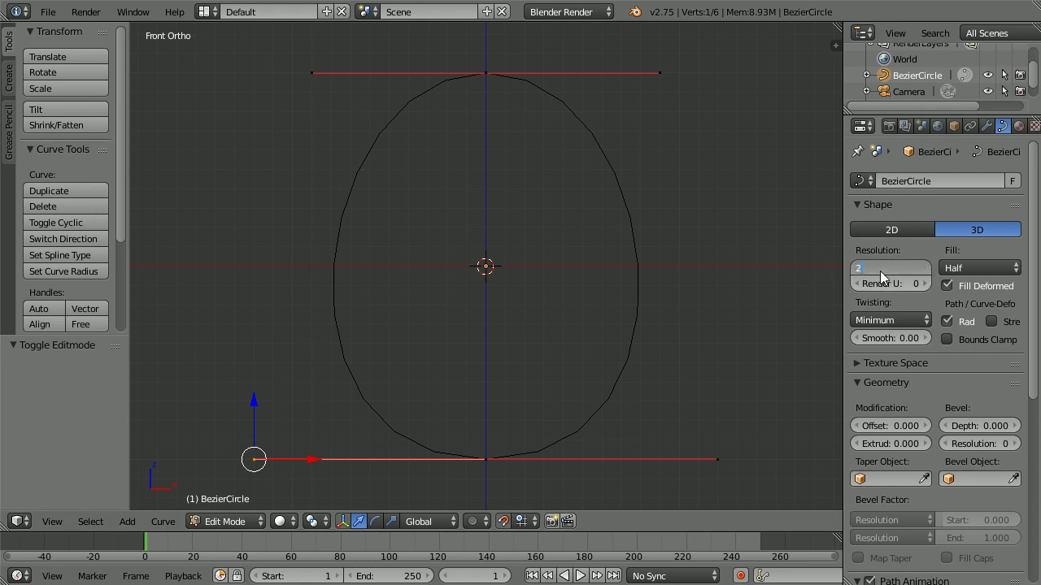
{"action": "key", "text": "Return"}
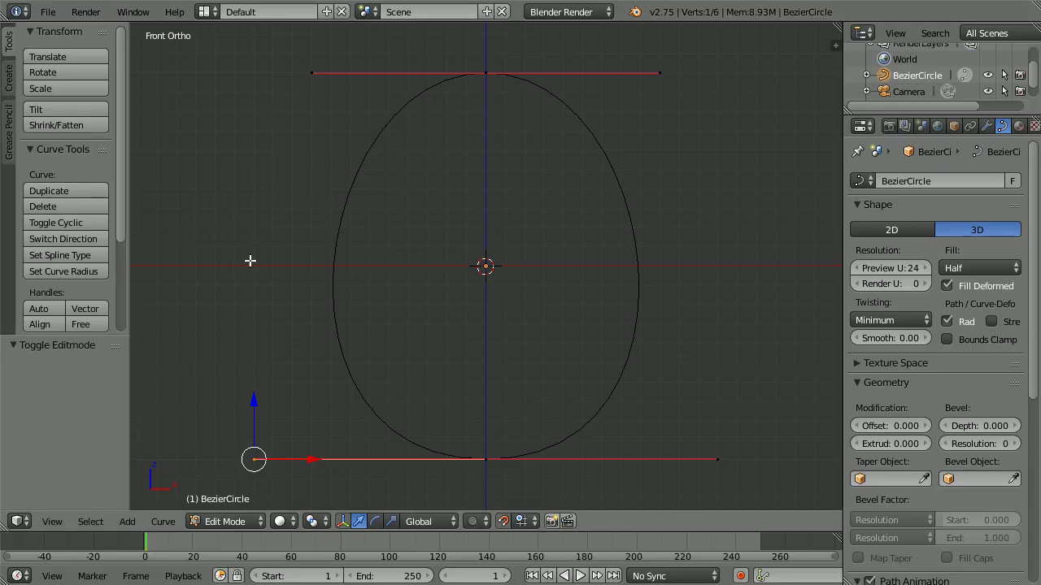
{"action": "left_click", "coordinate": [238, 522]}
In Object Mode, convert the Bezier egg outline into a mesh.
{"action": "left_click", "coordinate": [245, 504]}
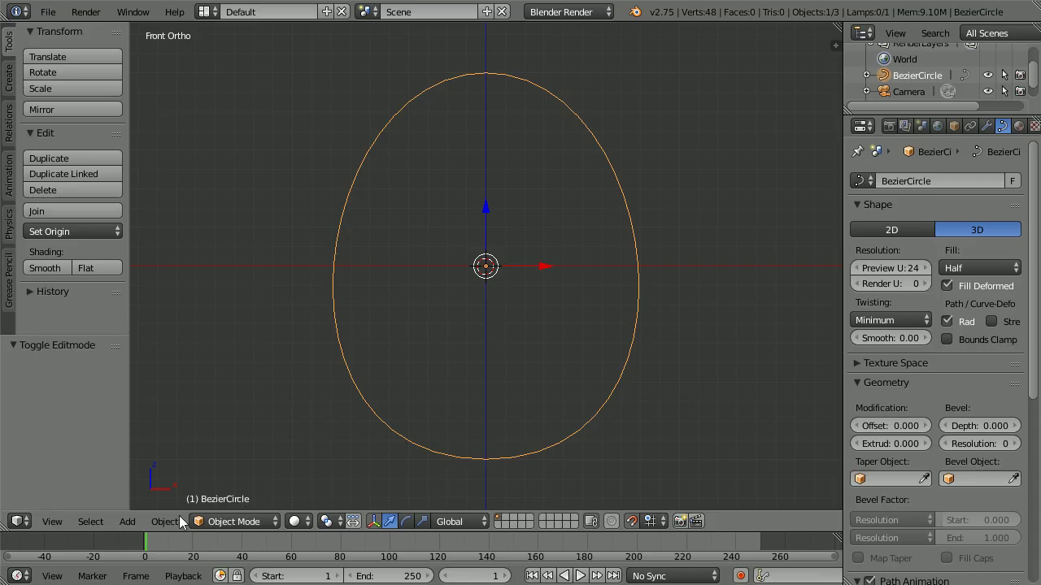
{"action": "left_click", "coordinate": [171, 522]}
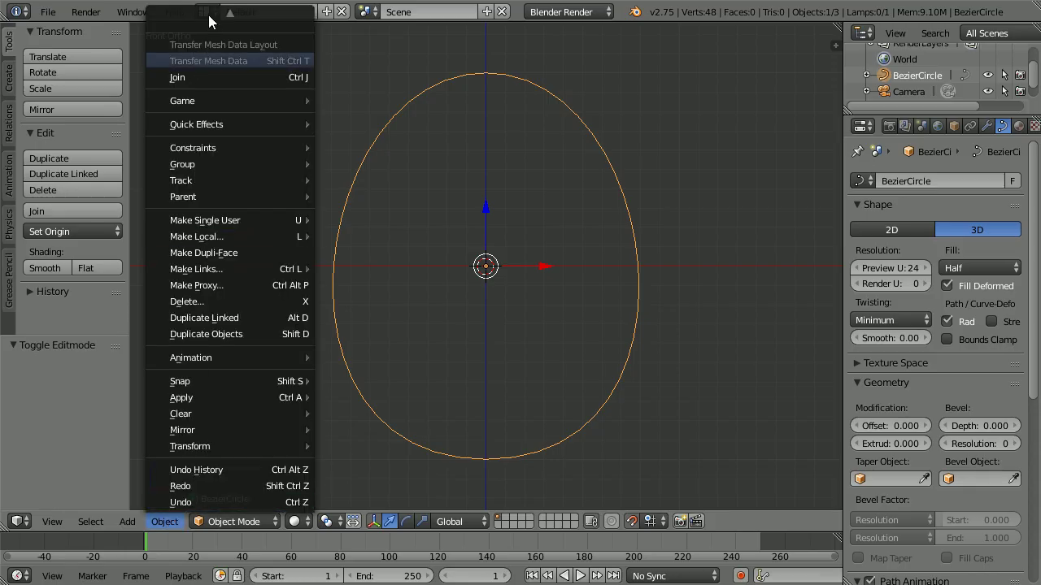
{"action": "scroll", "coordinate": [208, 22], "scroll_direction": "up", "scroll_amount": 2}
{"action": "mouse_move", "coordinate": [208, 21]}
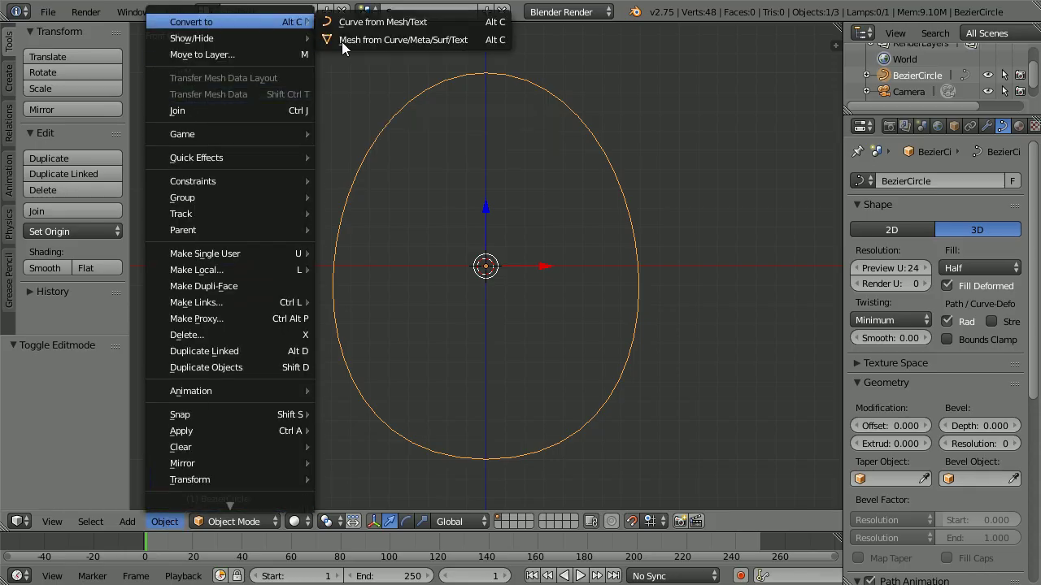
{"action": "left_click", "coordinate": [466, 39]}
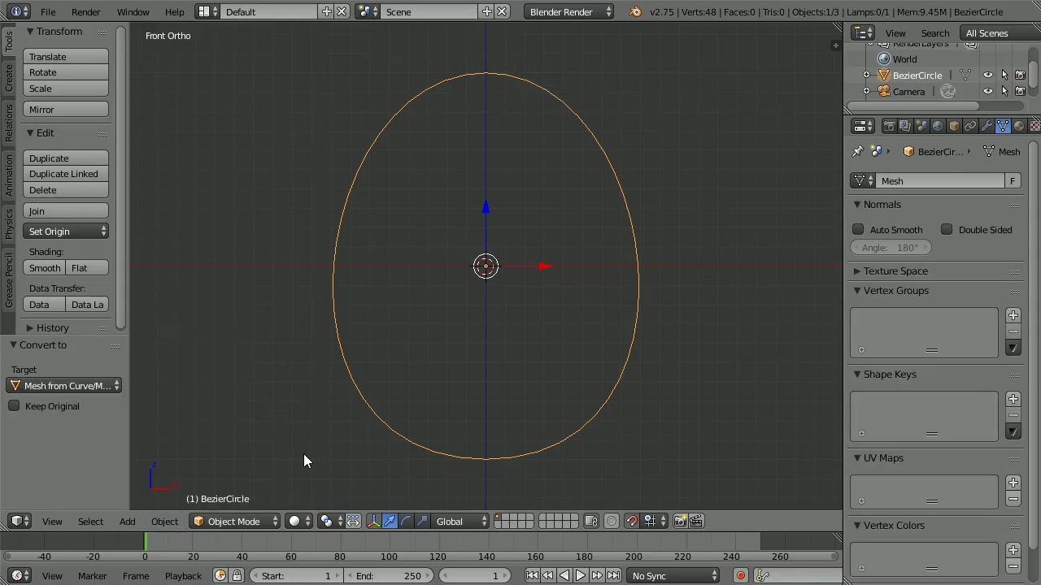
Enter Edit Mode, switch to Top view, and snap the 3D cursor to the world origin.
{"action": "left_click", "coordinate": [232, 523]}
{"action": "left_click", "coordinate": [237, 490]}
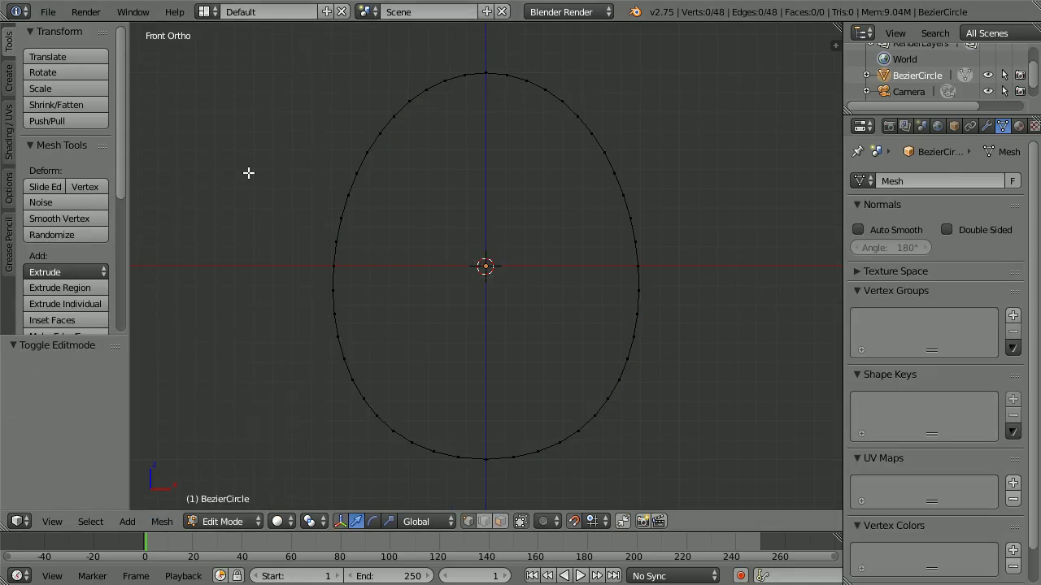
{"action": "left_click", "coordinate": [53, 522]}
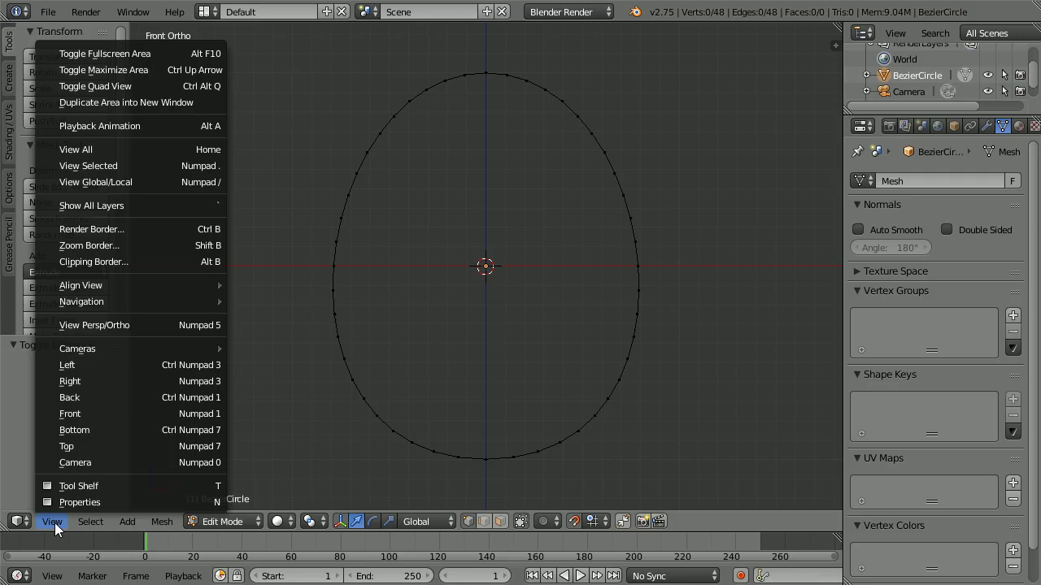
{"action": "left_click", "coordinate": [142, 448]}
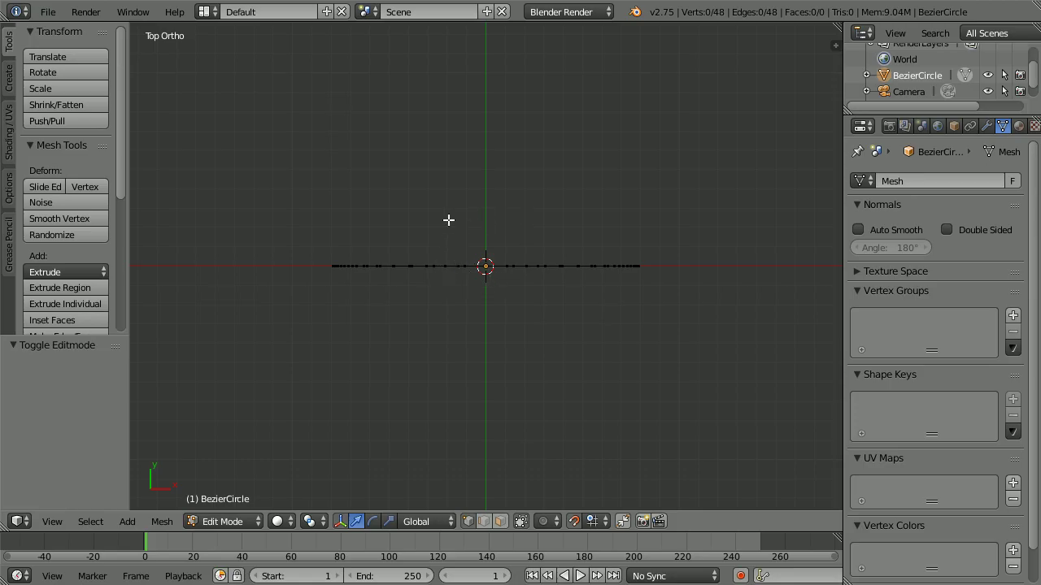
{"action": "key", "text": "shift+s"}
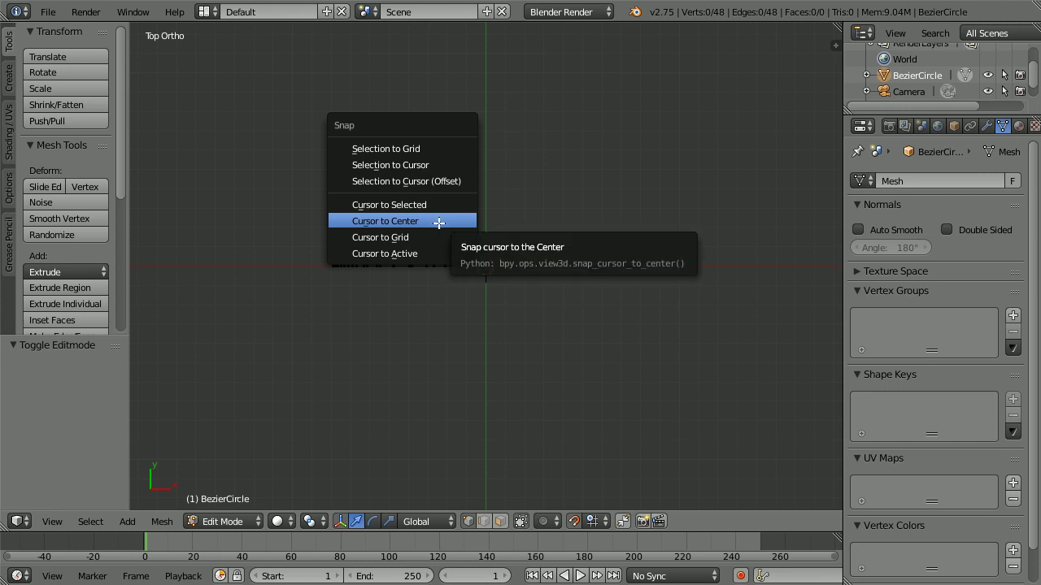
{"action": "left_click", "coordinate": [440, 222]}
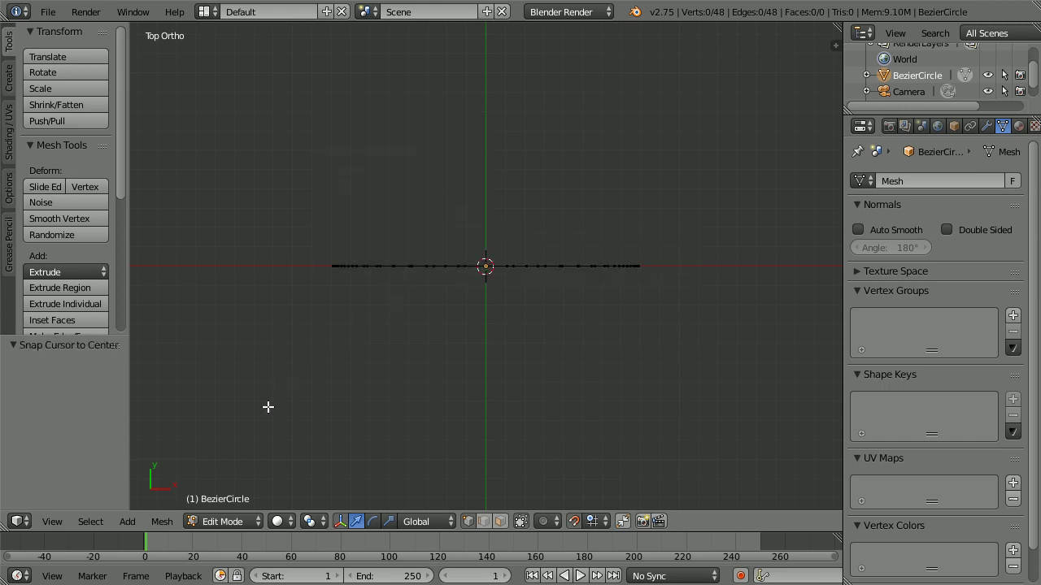
Select all vertices of the egg profile.
{"action": "left_click", "coordinate": [96, 522]}
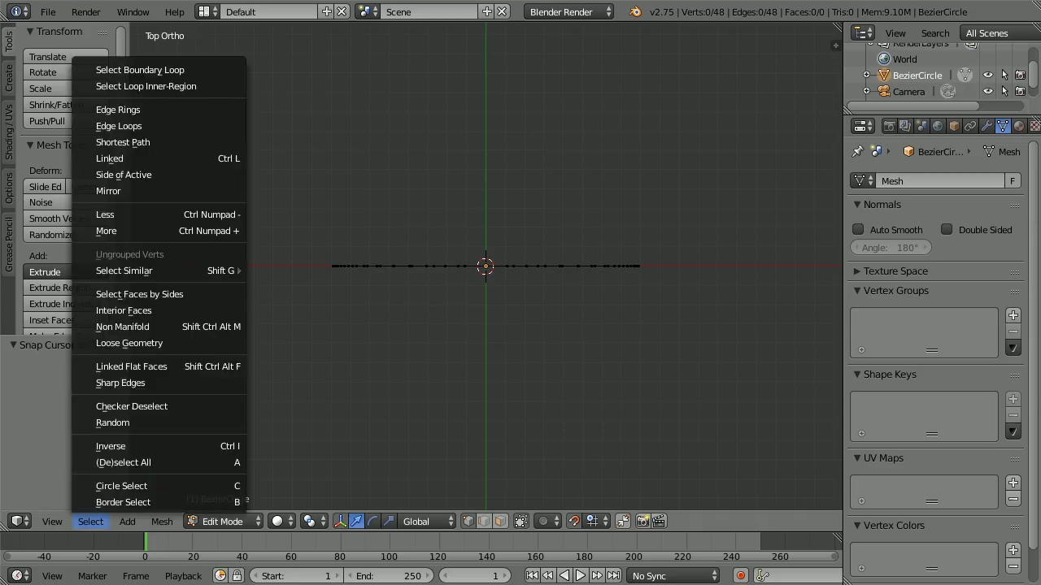
{"action": "left_click", "coordinate": [237, 462]}
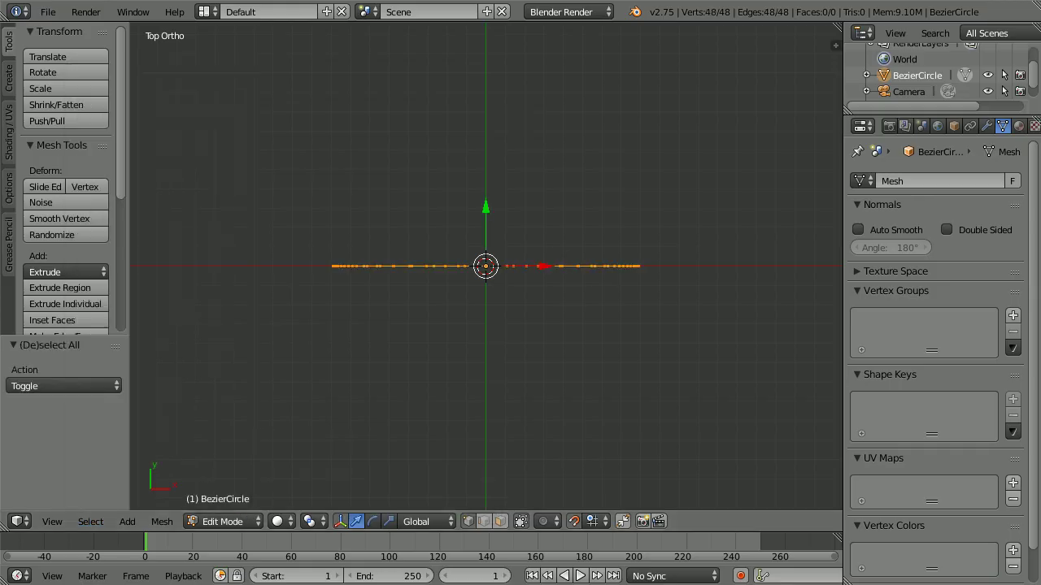
{"action": "key", "text": "Tab"}
{"action": "key", "text": "Tab"}
{"action": "scroll", "coordinate": [122, 153], "scroll_direction": "down", "scroll_amount": 2}
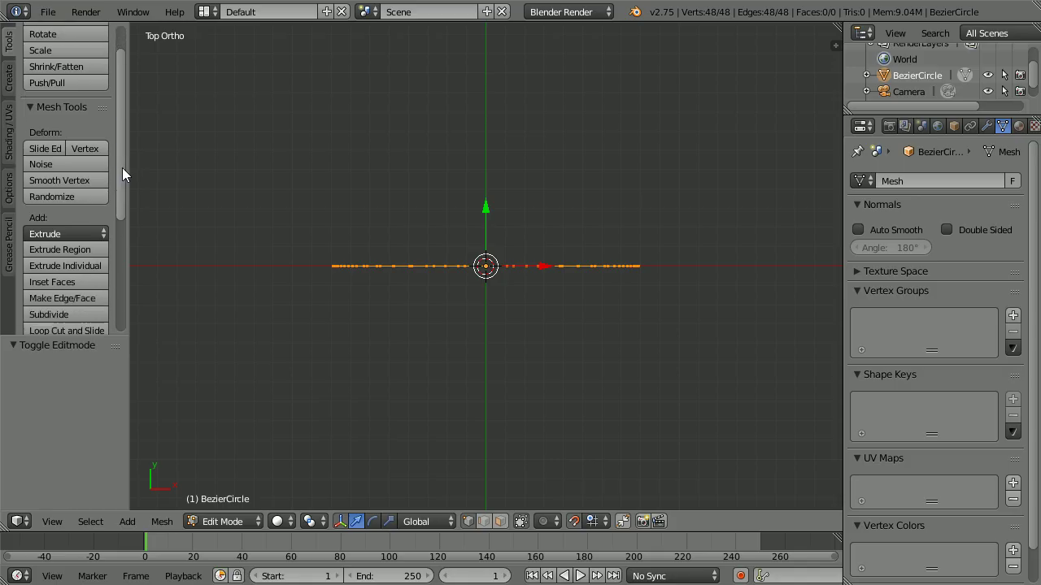
{"action": "left_click_drag", "start_coordinate": [122, 176], "coordinate": [113, 294]}
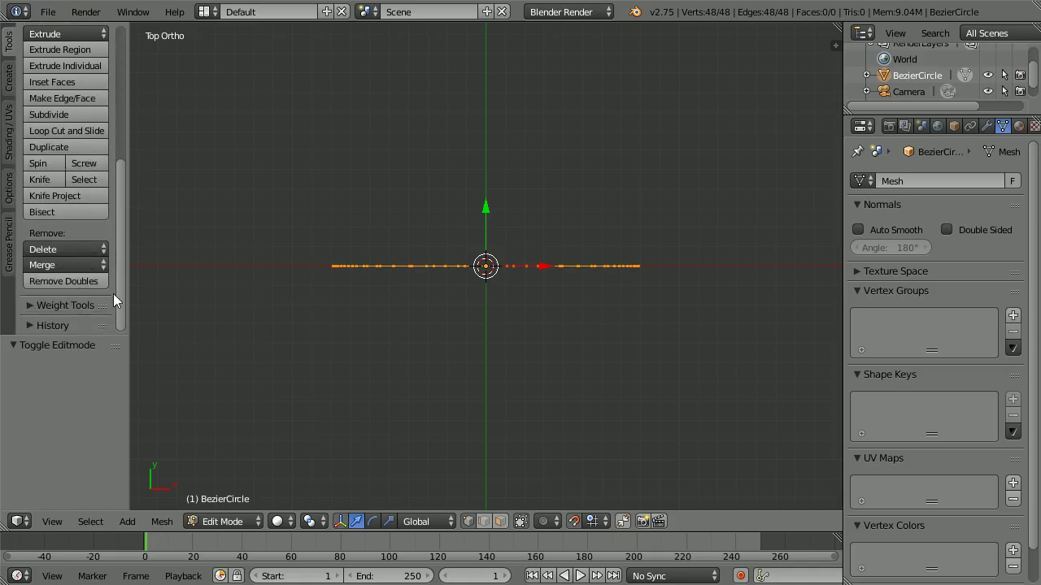
Spin the profile around the centre with Angle 180° and Steps 18.
{"action": "left_click", "coordinate": [54, 167]}
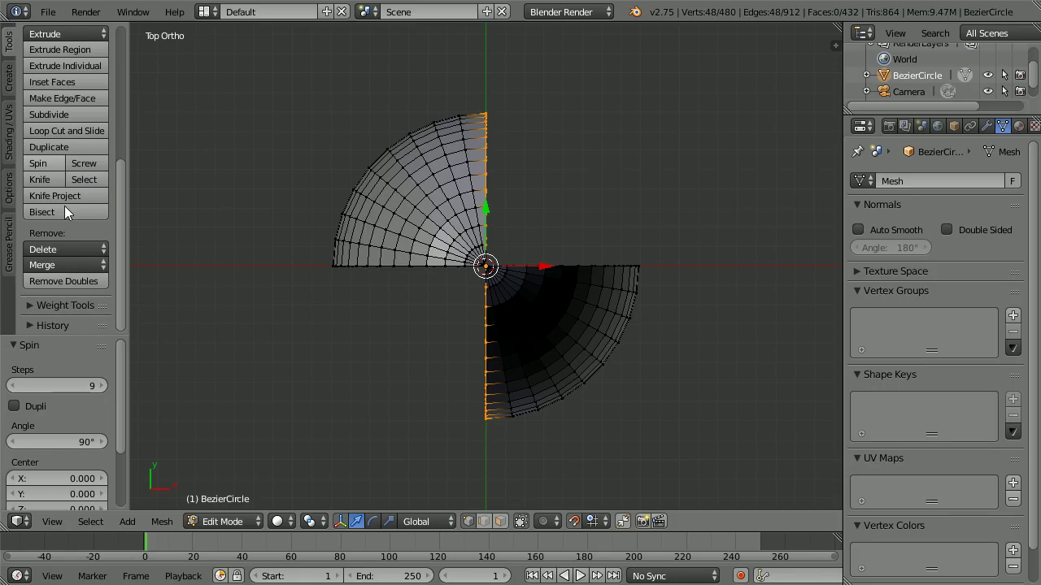
{"action": "left_click", "coordinate": [82, 439]}
{"action": "type", "text": "1"}
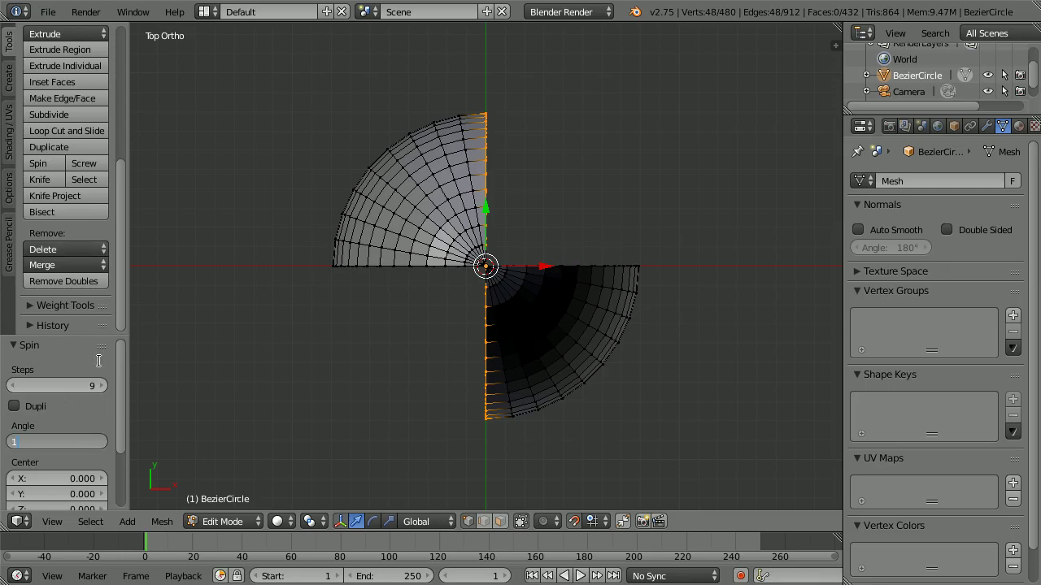
{"action": "type", "text": "80"}
{"action": "key", "text": "Return"}
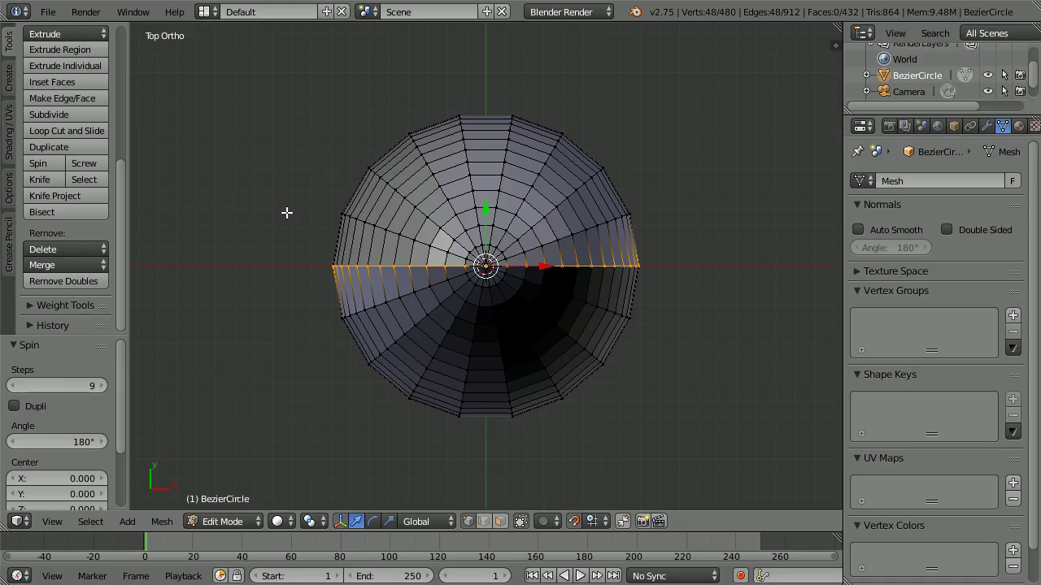
{"action": "left_click", "coordinate": [84, 389]}
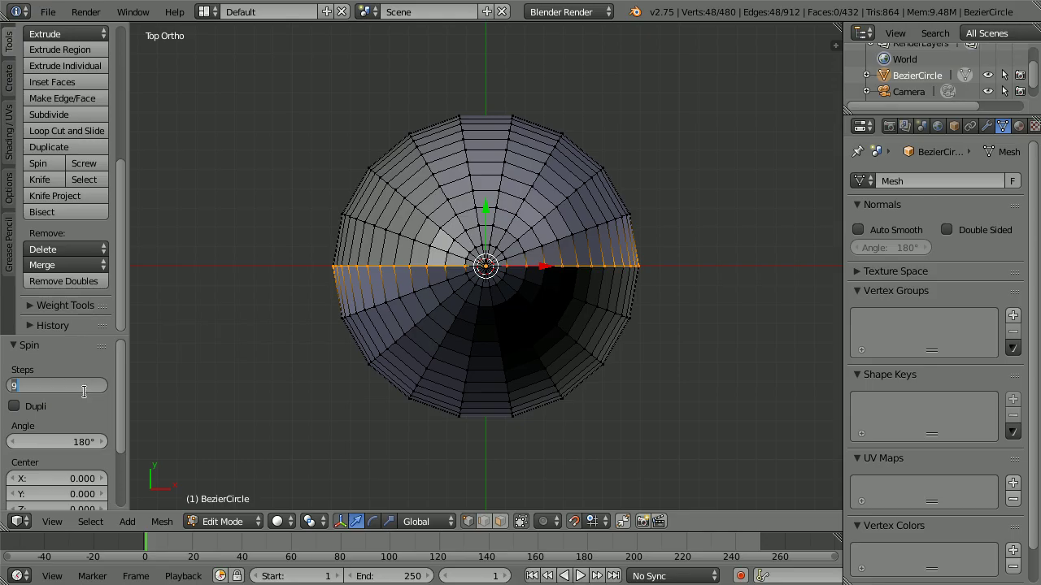
{"action": "type", "text": "18"}
{"action": "key", "text": "Return"}
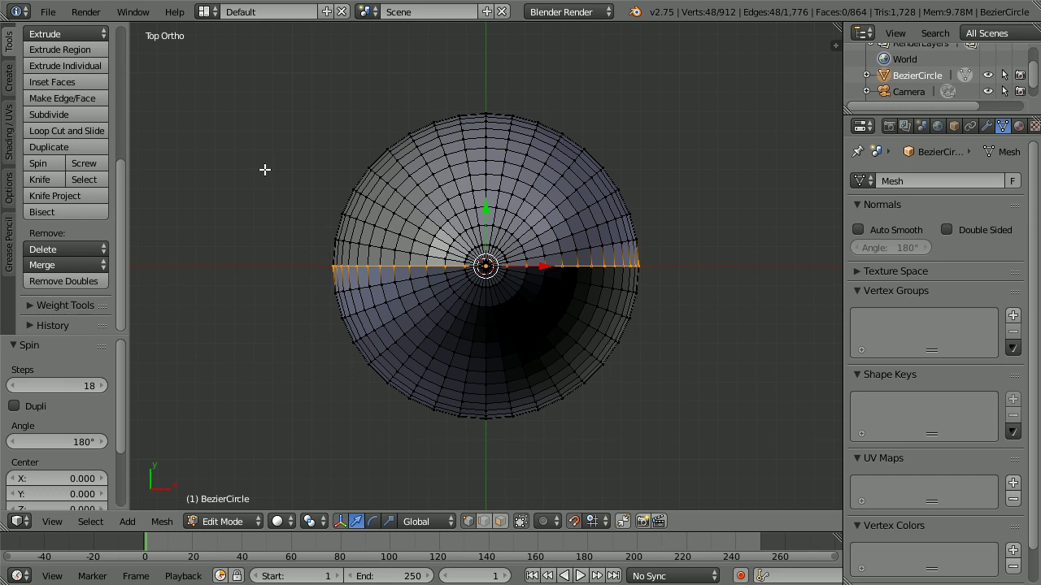
Select all, Remove Doubles (82 vertices merged), and Recalculate Normals Outside.
{"action": "key", "text": "a"}
{"action": "key", "text": "a"}
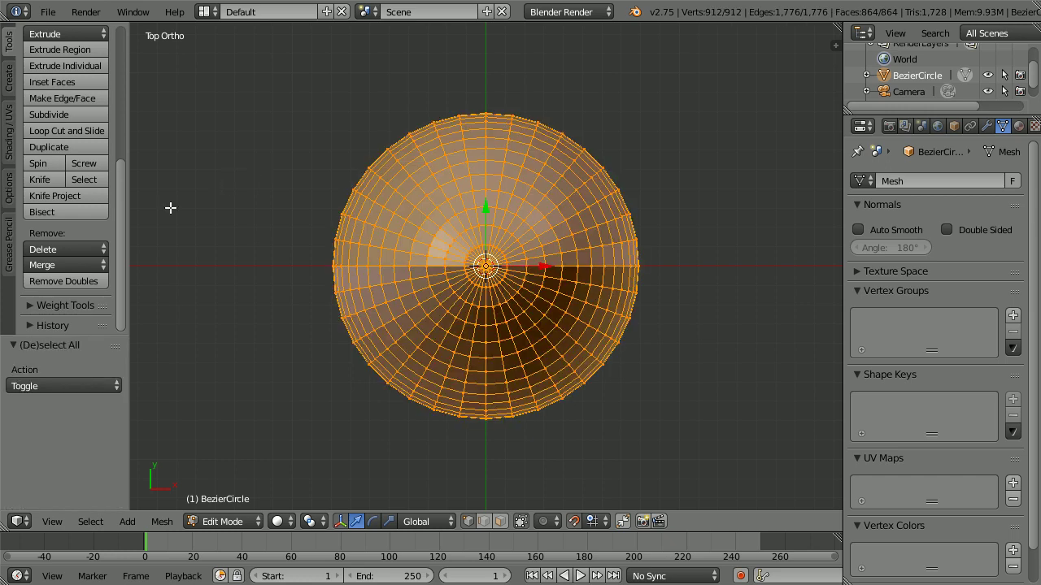
{"action": "left_click", "coordinate": [70, 282]}
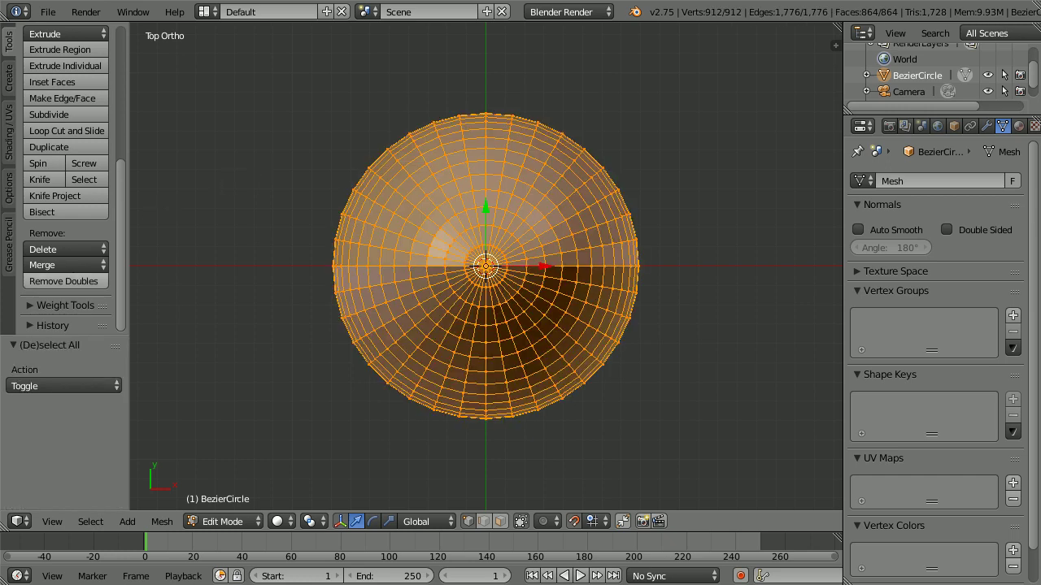
{"action": "left_click", "coordinate": [161, 522]}
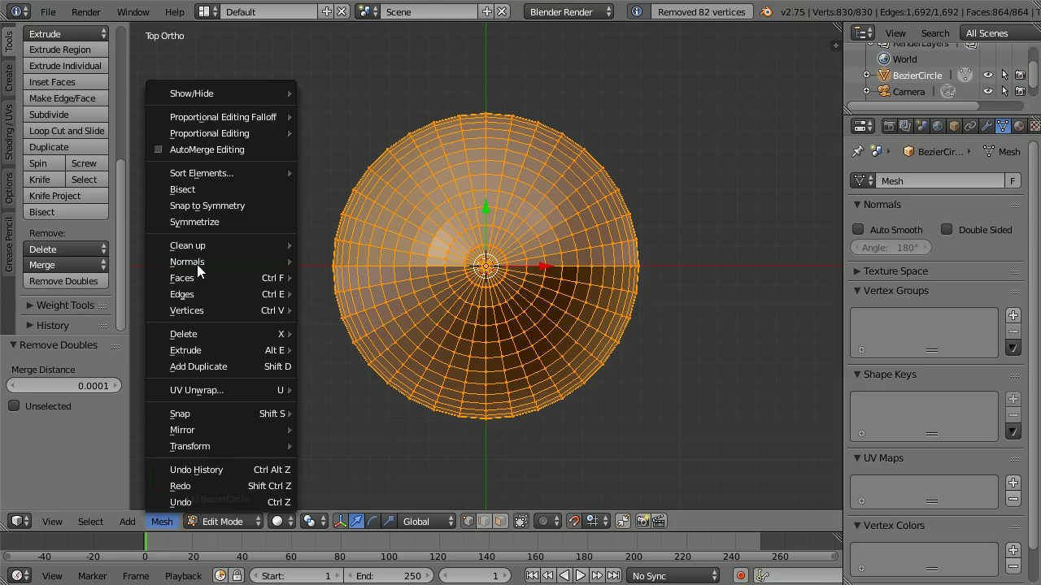
{"action": "mouse_move", "coordinate": [197, 264]}
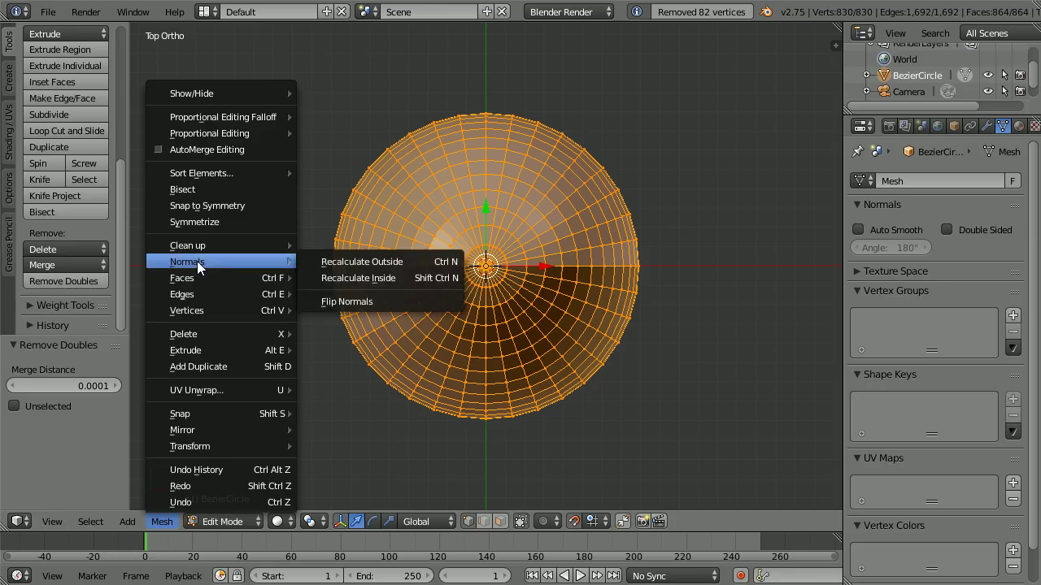
{"action": "left_click", "coordinate": [380, 262]}
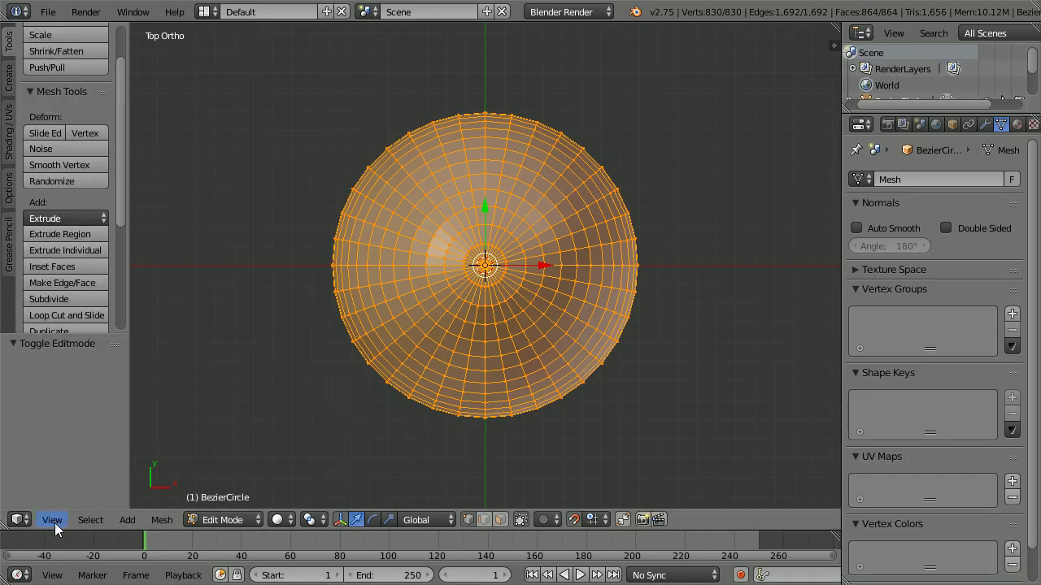
Switch to Front view, split the viewport, and make the right area a UV/Image Editor.
{"action": "left_click", "coordinate": [52, 520]}
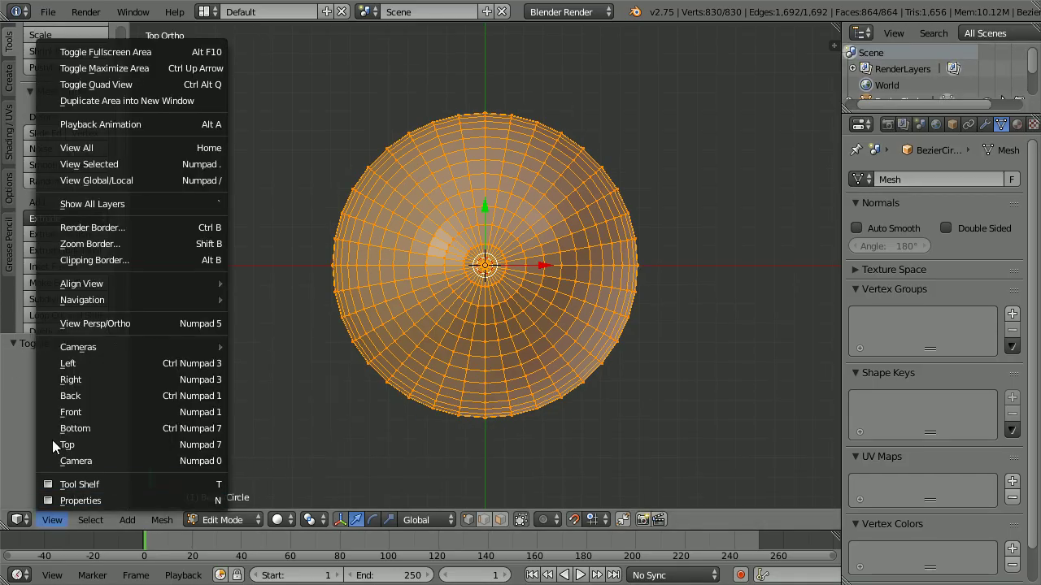
{"action": "left_click", "coordinate": [181, 411]}
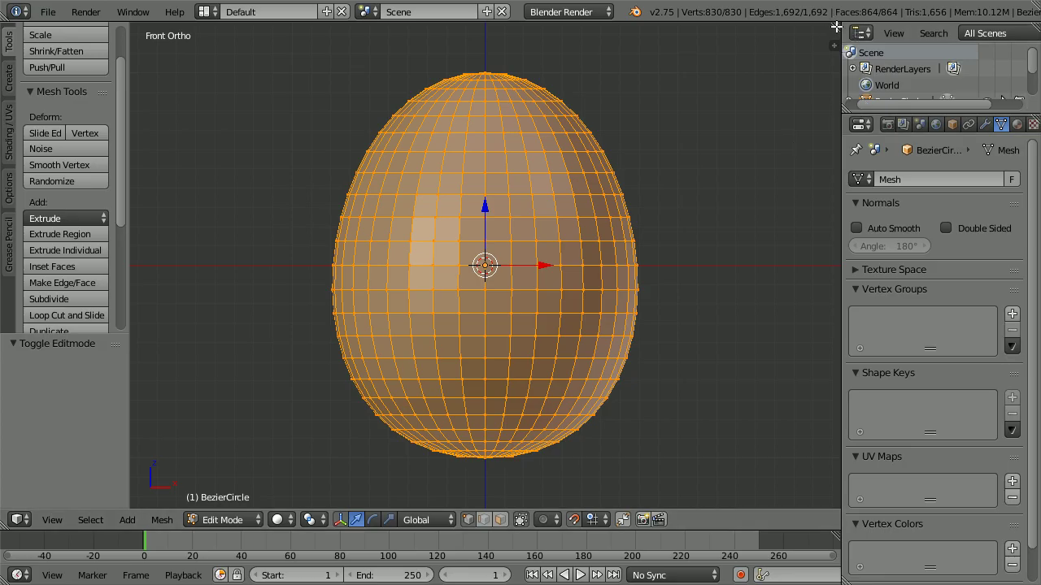
{"action": "left_click_drag", "start_coordinate": [835, 28], "coordinate": [387, 46]}
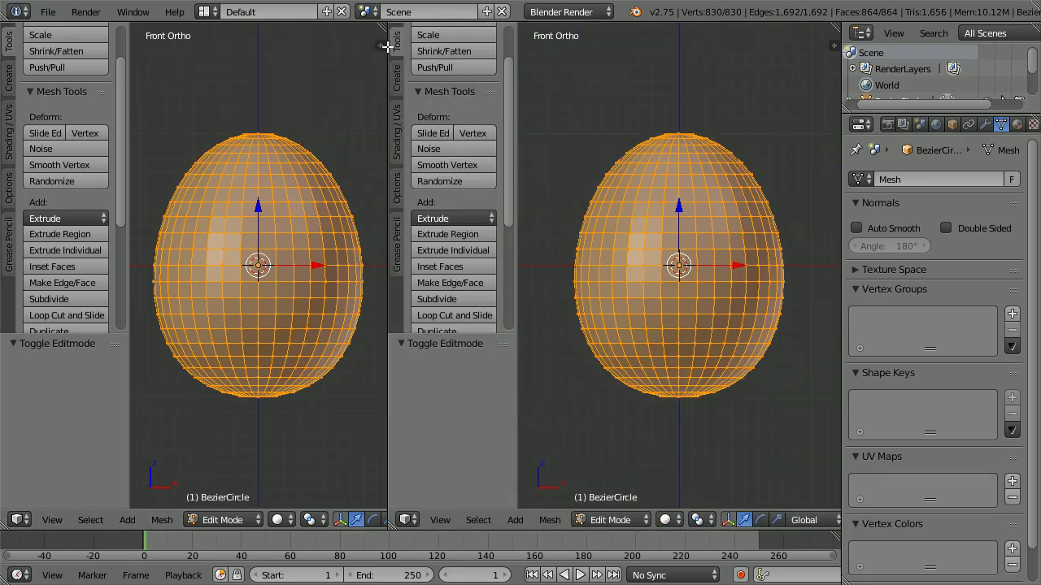
{"action": "left_click", "coordinate": [407, 521]}
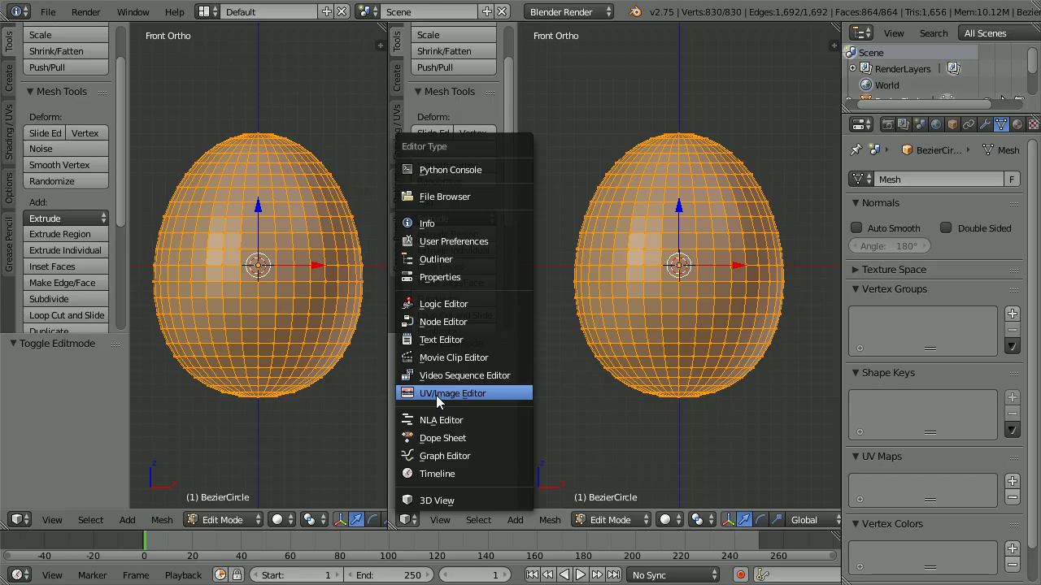
{"action": "left_click", "coordinate": [515, 396]}
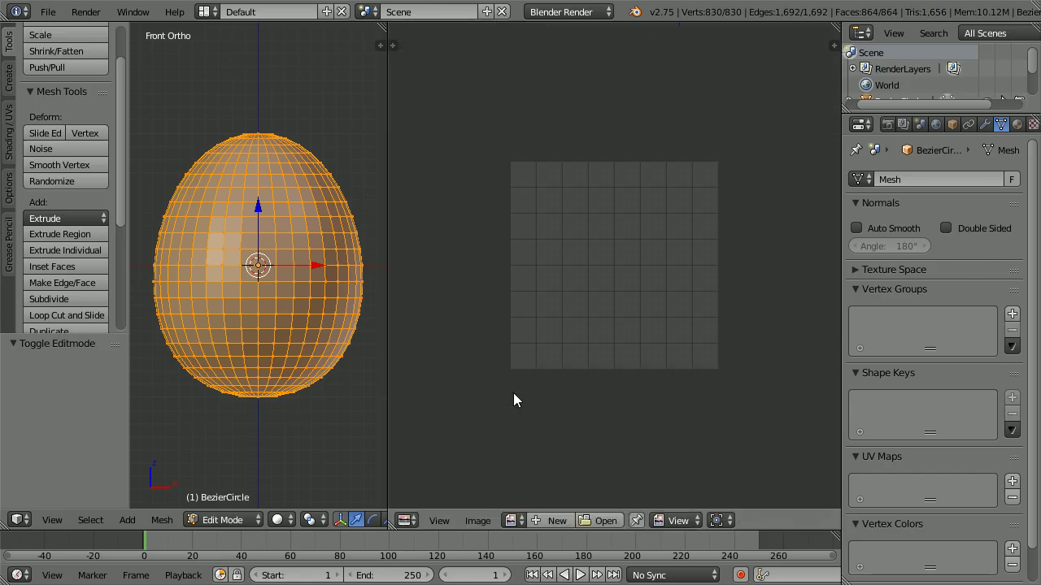
Open eggTexture1.png from D:\PHOTOS\egg\ in the UV/Image Editor.
{"action": "left_click", "coordinate": [616, 521]}
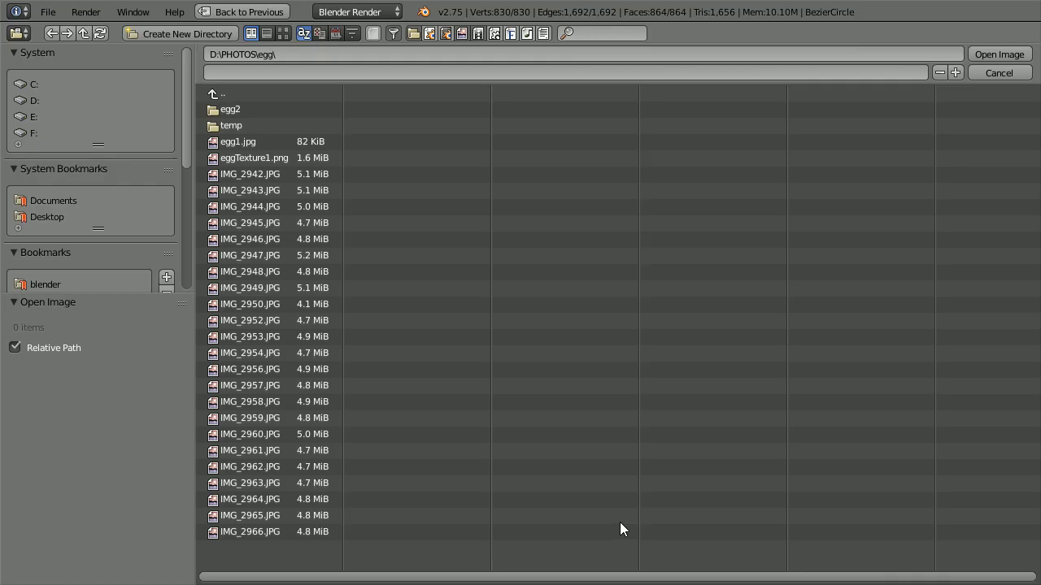
{"action": "left_click", "coordinate": [285, 158]}
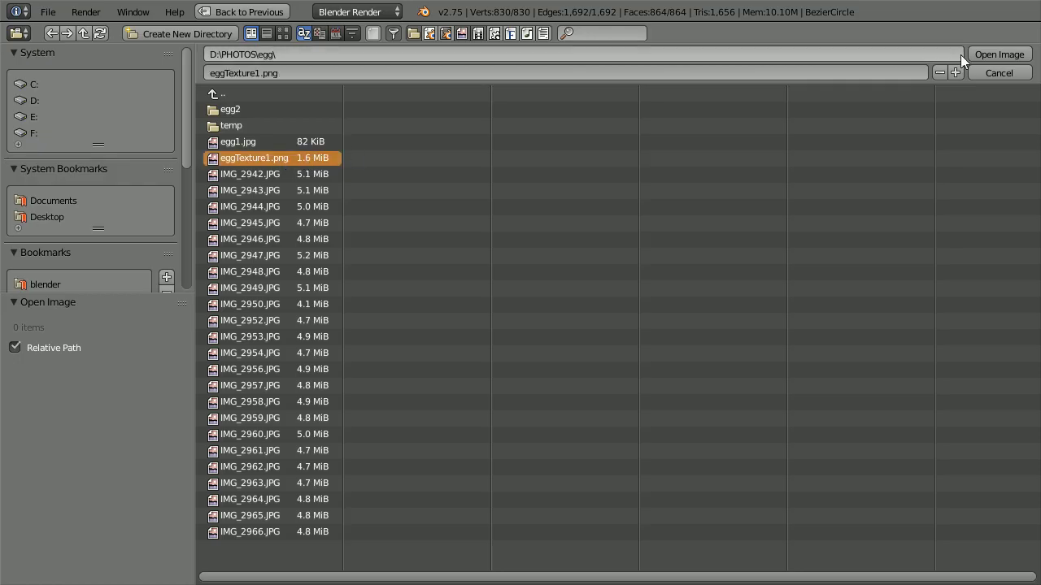
{"action": "left_click", "coordinate": [1022, 59]}
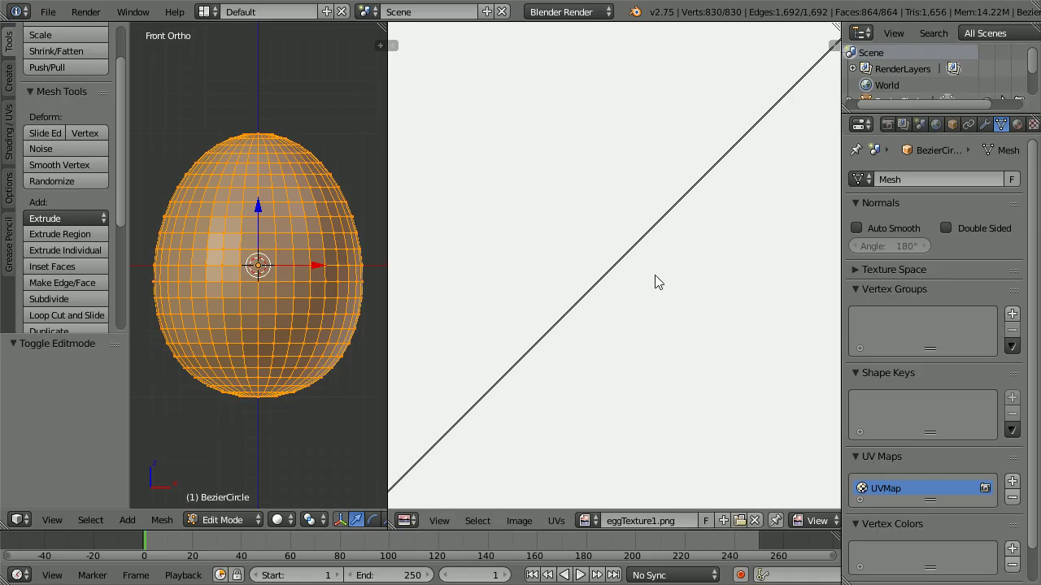
{"action": "scroll", "coordinate": [657, 284], "scroll_direction": "down", "scroll_amount": 3}
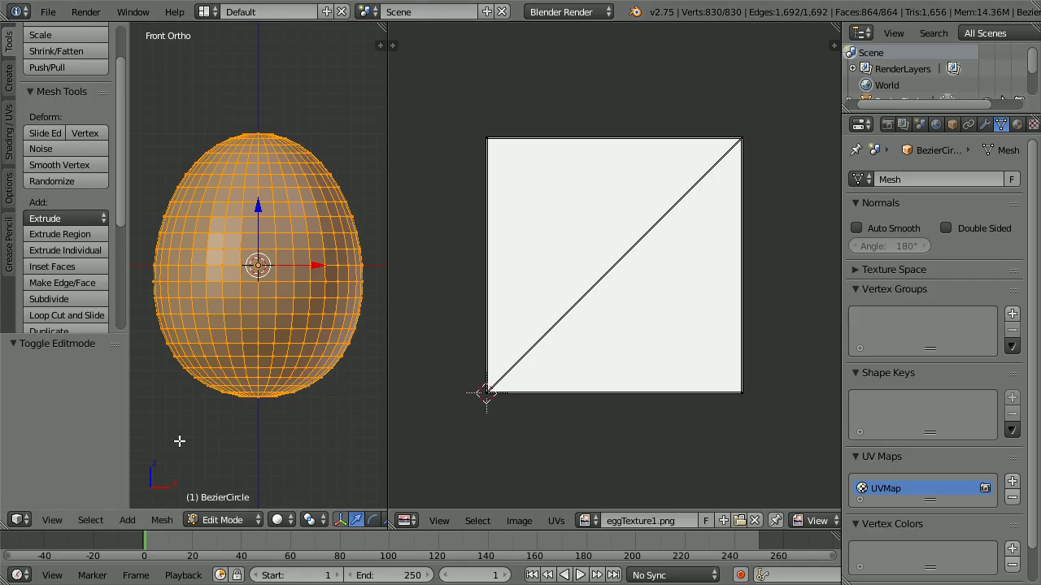
Unwrap the egg with Sphere Projection and view it in Texture shading.
{"action": "left_click", "coordinate": [175, 522]}
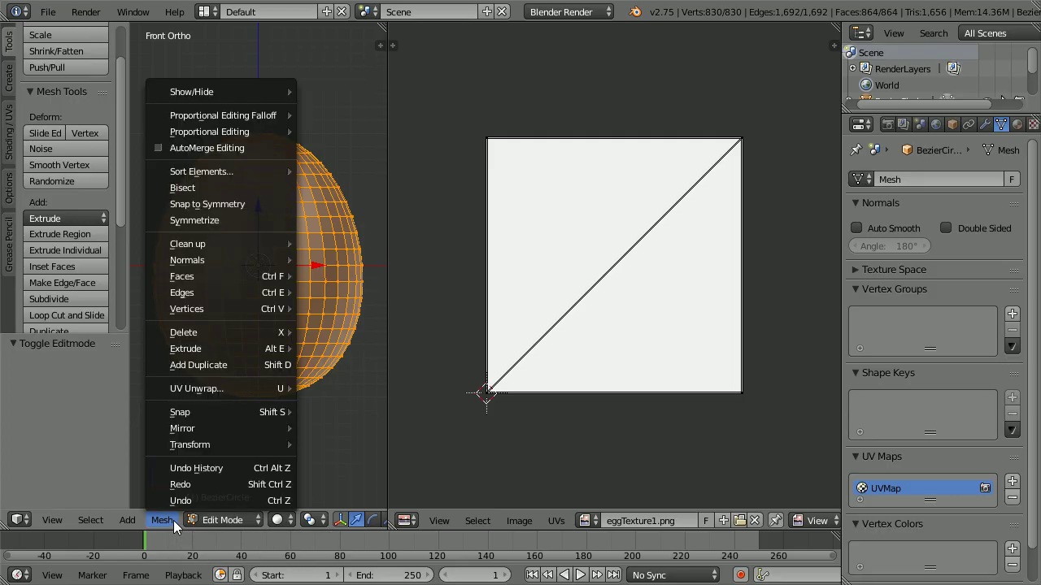
{"action": "mouse_move", "coordinate": [242, 387]}
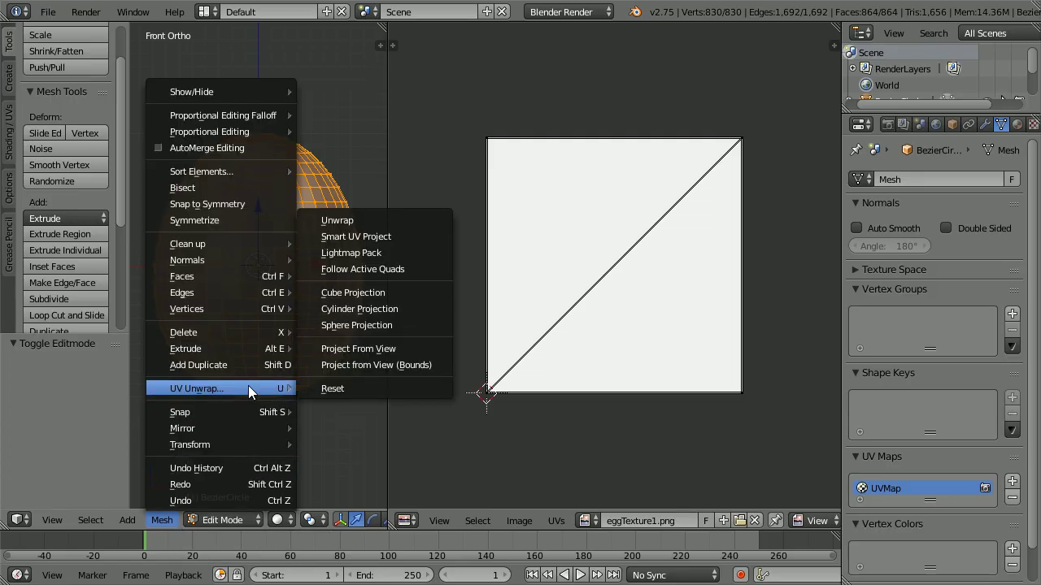
{"action": "left_click", "coordinate": [437, 331]}
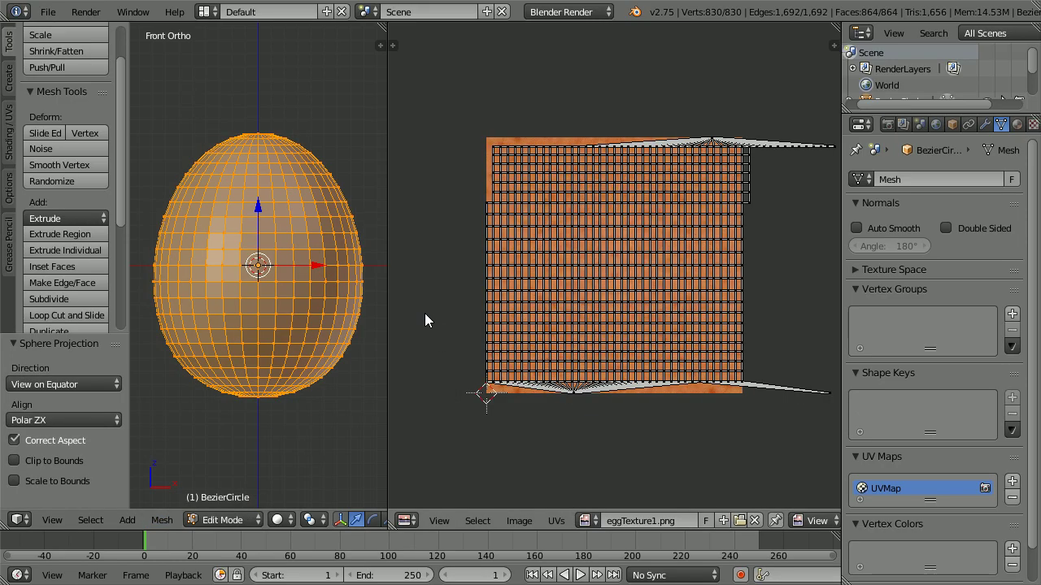
{"action": "left_click", "coordinate": [275, 520]}
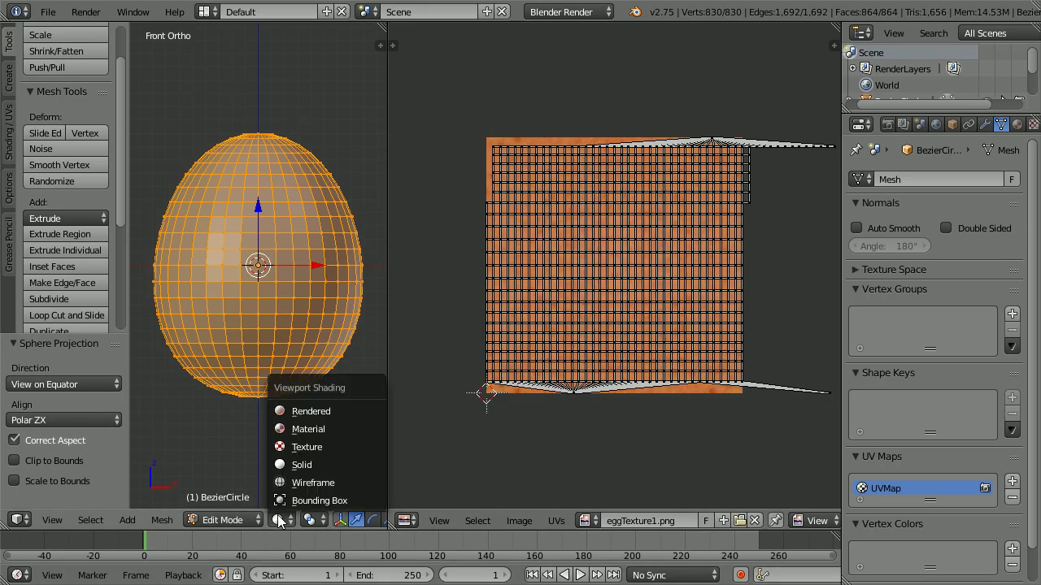
{"action": "left_click", "coordinate": [343, 446]}
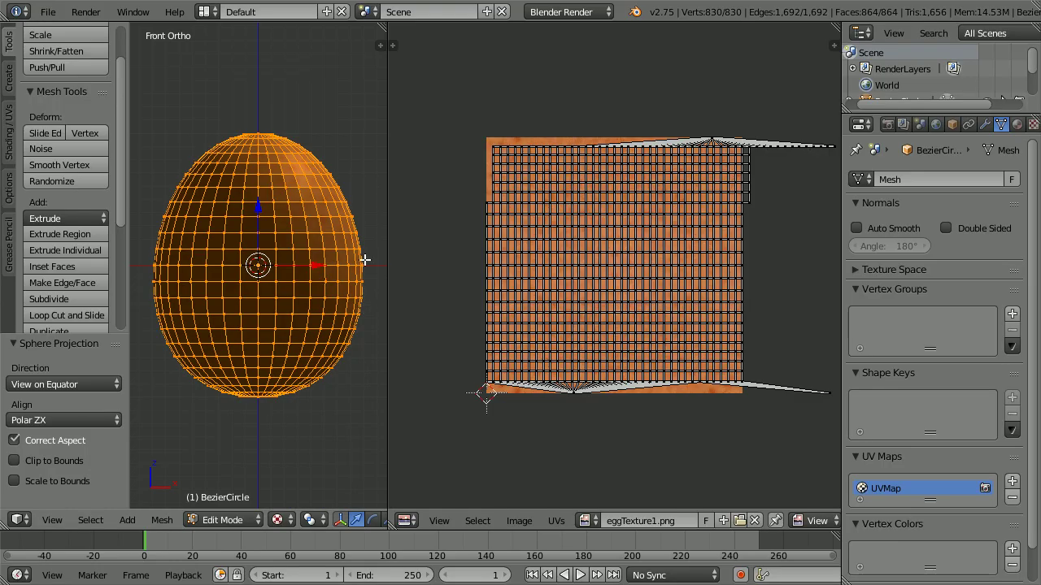
{"action": "mouse_move", "coordinate": [354, 120]}
{"action": "middle_mouse_down"}
{"action": "mouse_move", "coordinate": [336, 146]}
{"action": "mouse_move", "coordinate": [301, 157]}
{"action": "mouse_move", "coordinate": [213, 165]}
{"action": "middle_mouse_up"}
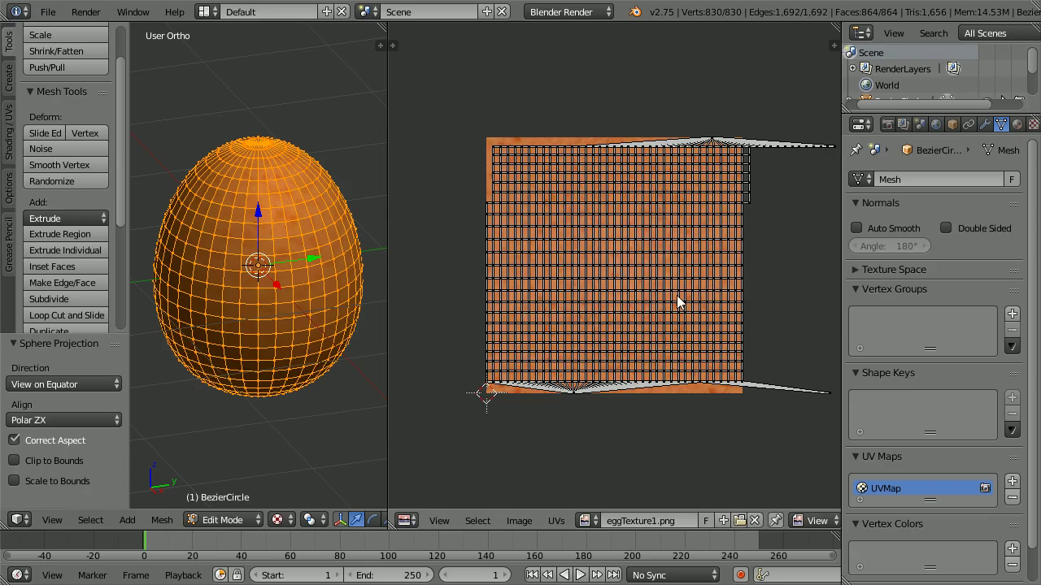
Select all UVs and scale them up by 6.
{"action": "key", "text": "a"}
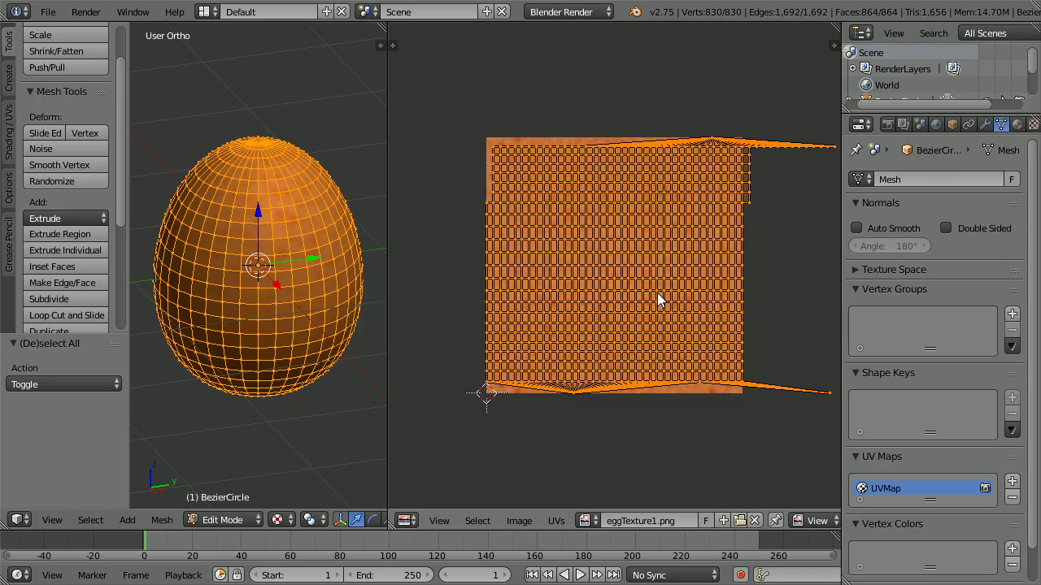
{"action": "type", "text": "s"}
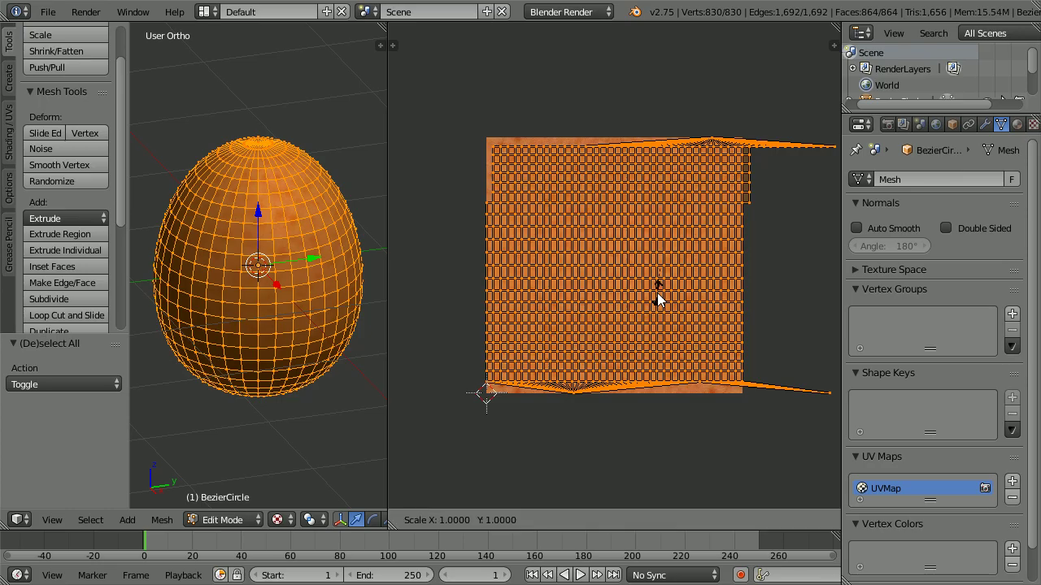
{"action": "type", "text": "6"}
{"action": "key", "text": "Return"}
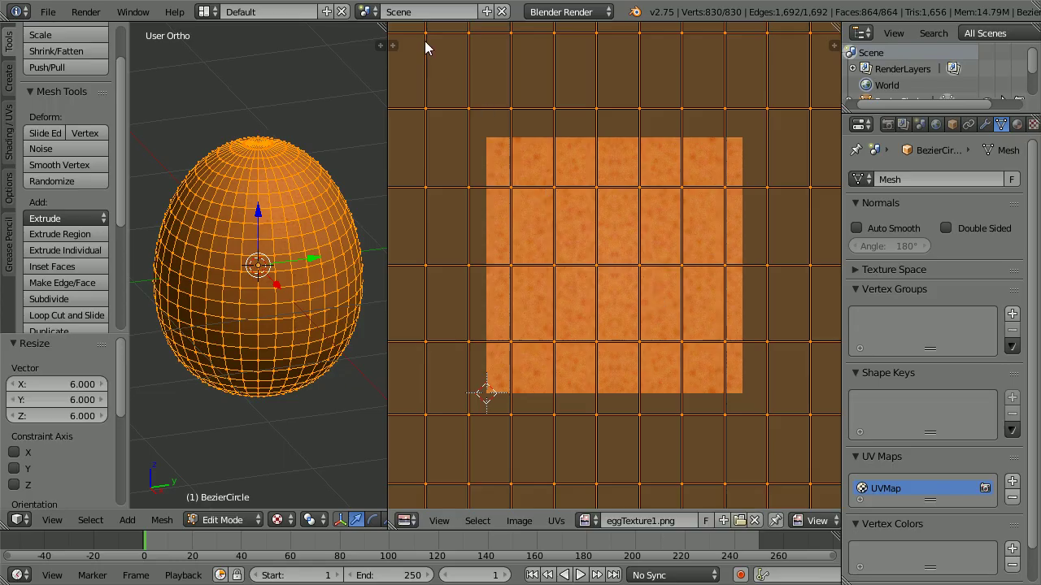
{"action": "key", "text": "Tab"}
{"action": "key", "text": "Tab"}
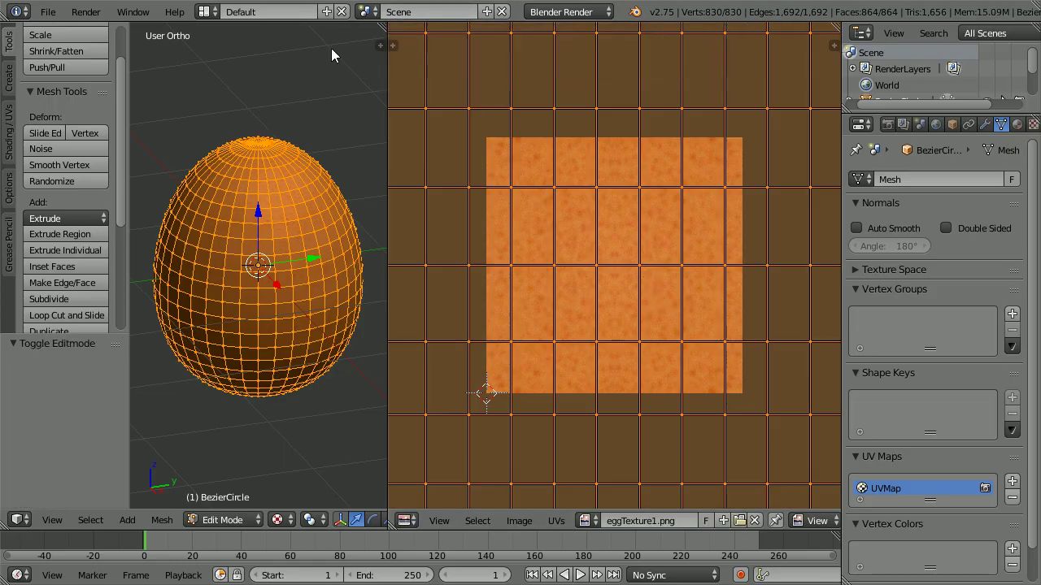
Switch to Material shading and add a new material to the egg.
{"action": "left_click", "coordinate": [277, 519]}
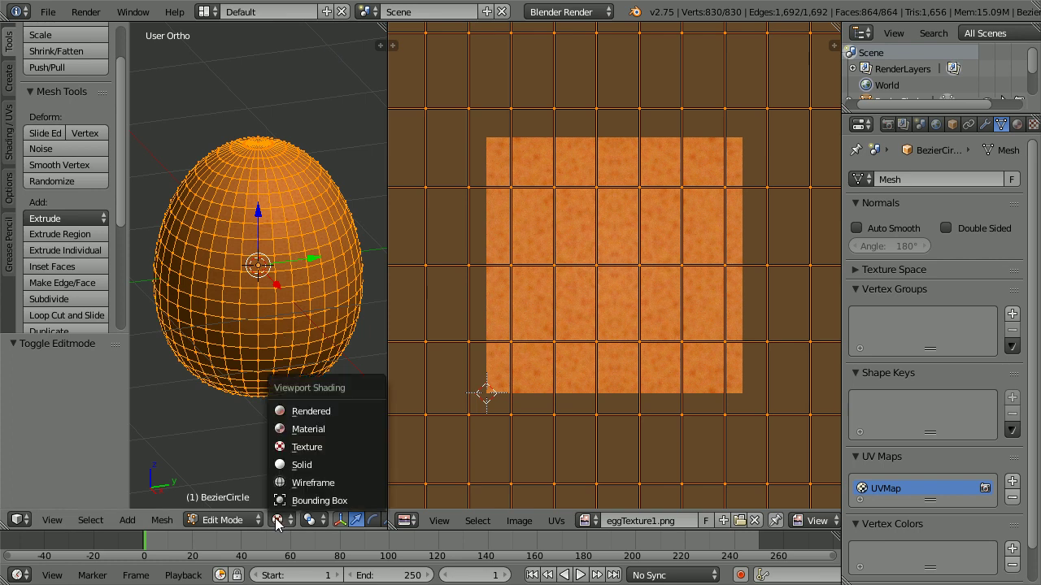
{"action": "left_click", "coordinate": [340, 430]}
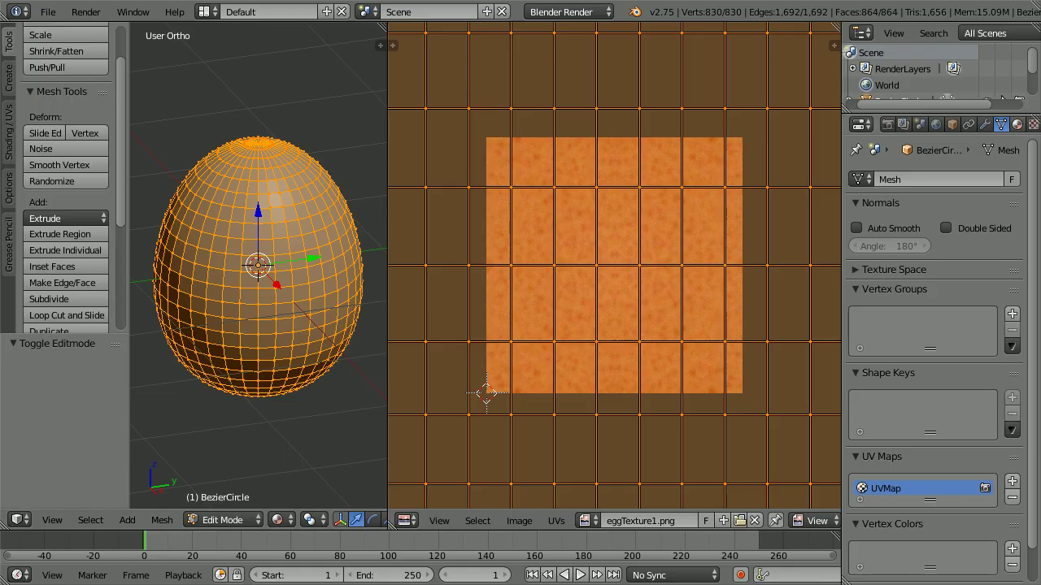
{"action": "left_click", "coordinate": [1017, 125]}
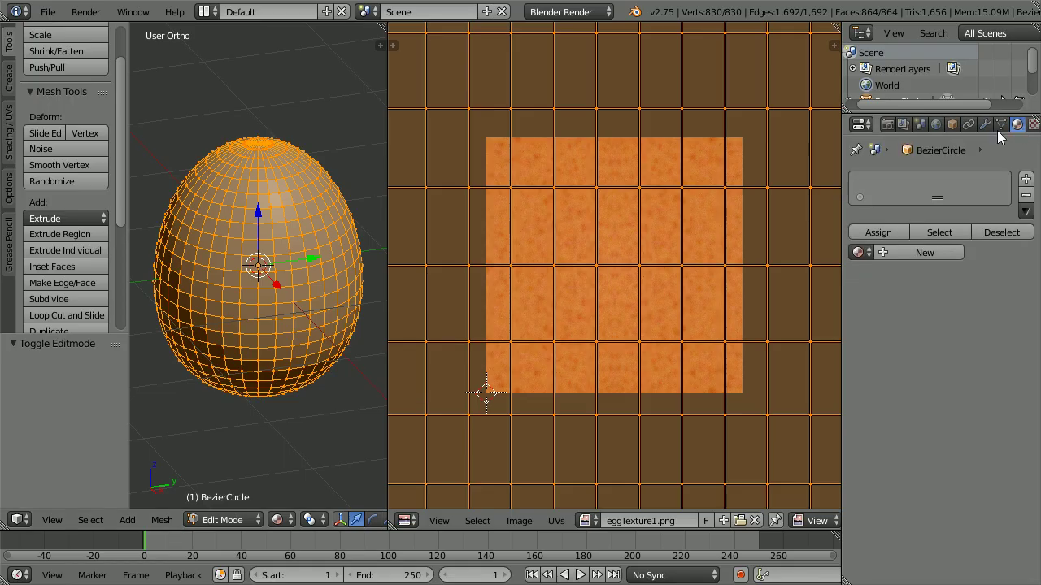
{"action": "left_click", "coordinate": [909, 254]}
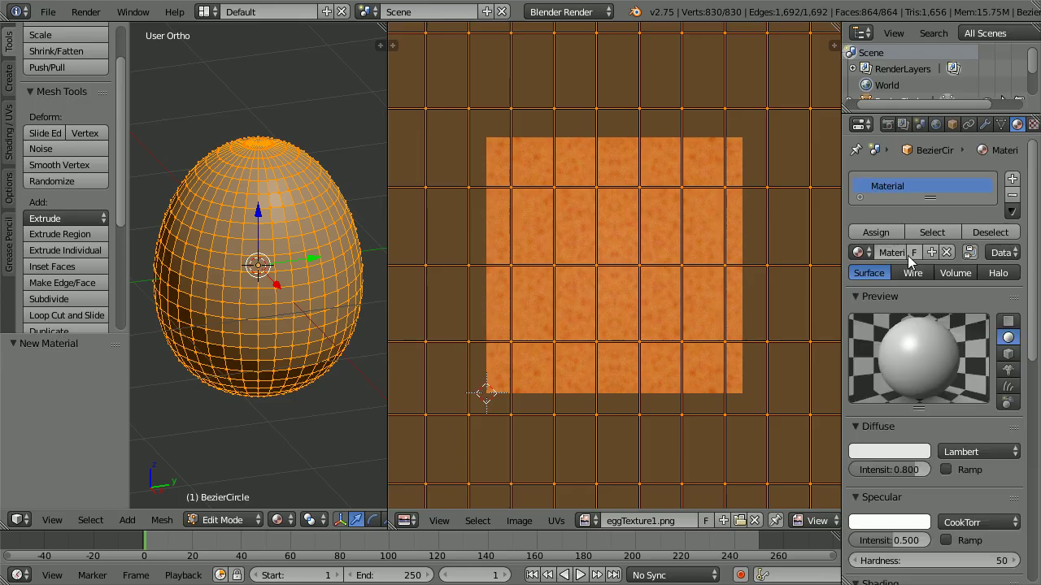
Add a new image texture using eggTexture1.png, with the preview set to Both.
{"action": "left_click", "coordinate": [1033, 124]}
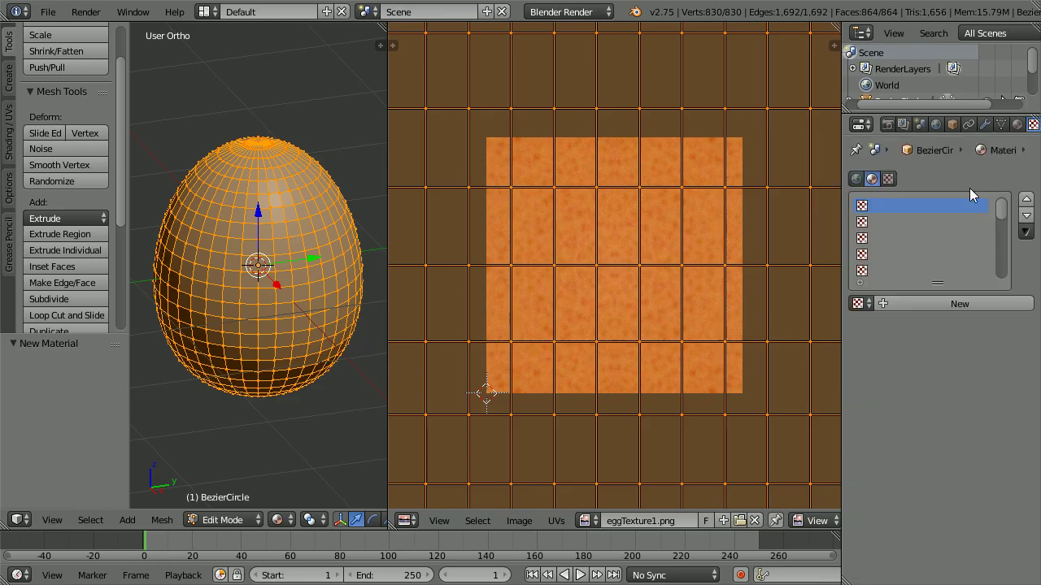
{"action": "left_click", "coordinate": [927, 304]}
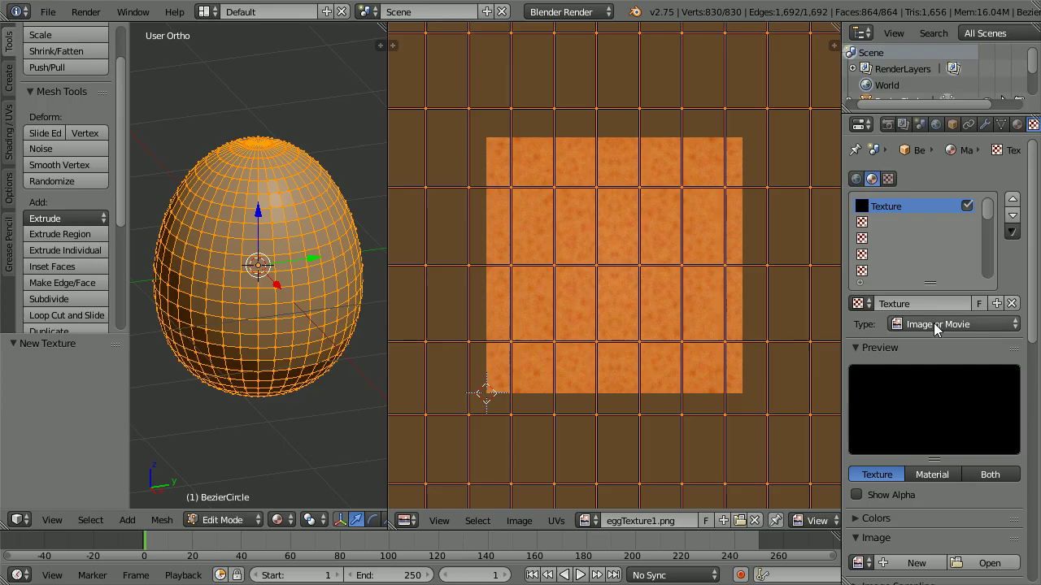
{"action": "left_click", "coordinate": [1000, 475]}
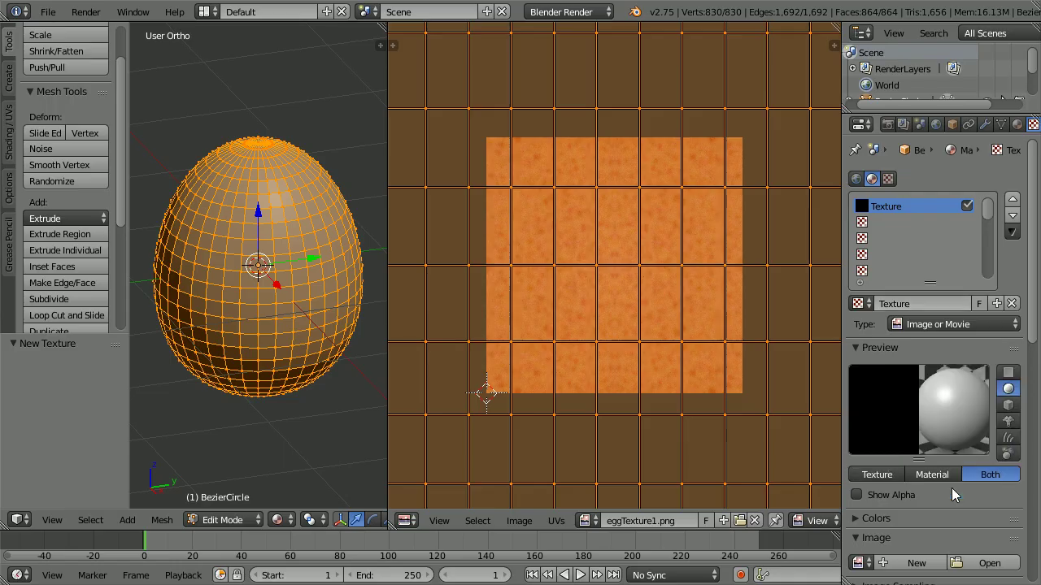
{"action": "left_click", "coordinate": [859, 563]}
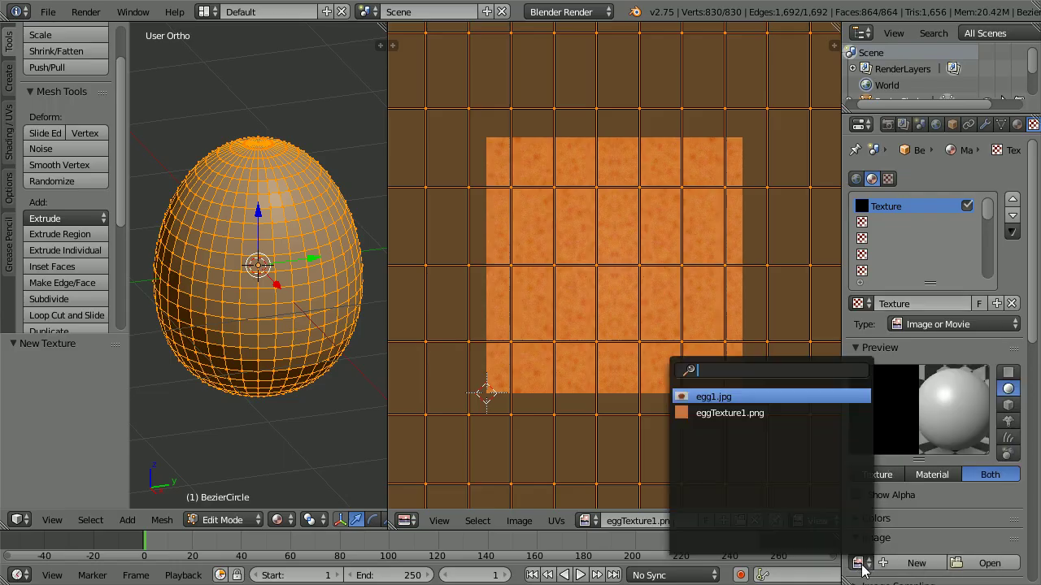
{"action": "left_click", "coordinate": [727, 412]}
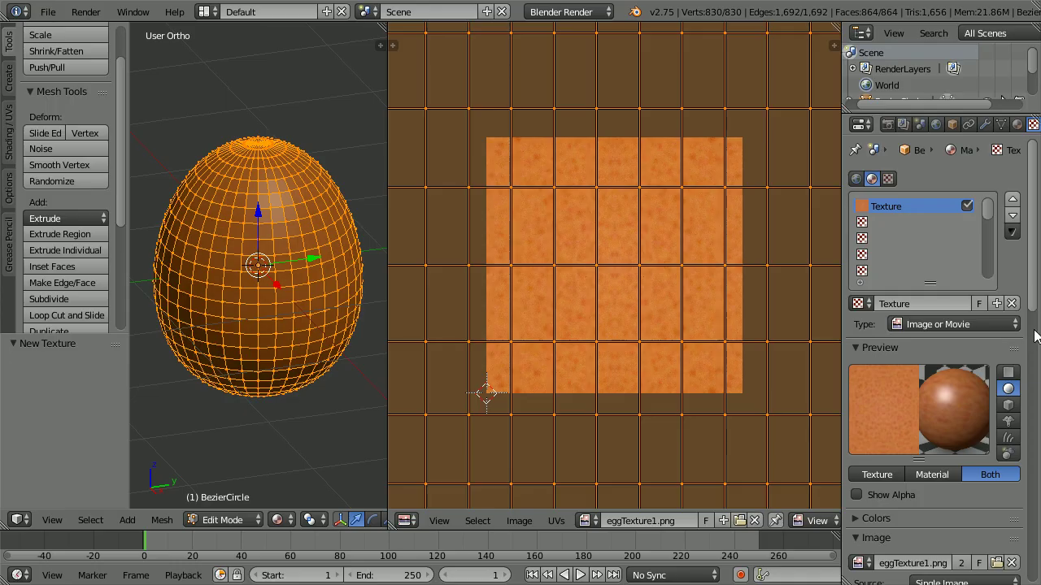
{"action": "scroll", "coordinate": [1035, 365], "scroll_direction": "down", "scroll_amount": 5}
{"action": "scroll", "coordinate": [1035, 365], "scroll_direction": "down", "scroll_amount": 3}
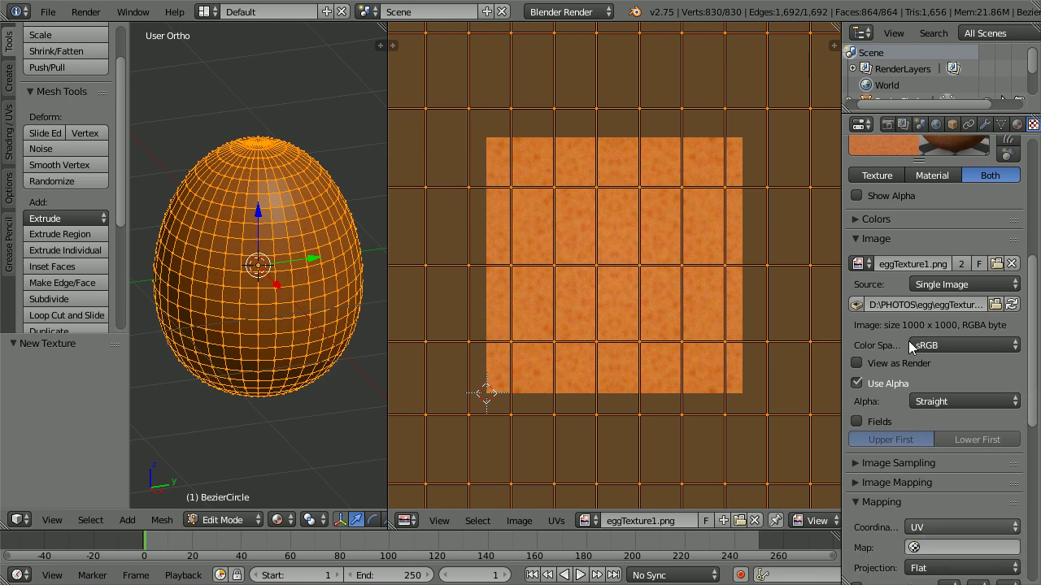
Pack eggTexture1.png into the .blend file and join the UV editor into the 3D view.
{"action": "left_click", "coordinate": [856, 306]}
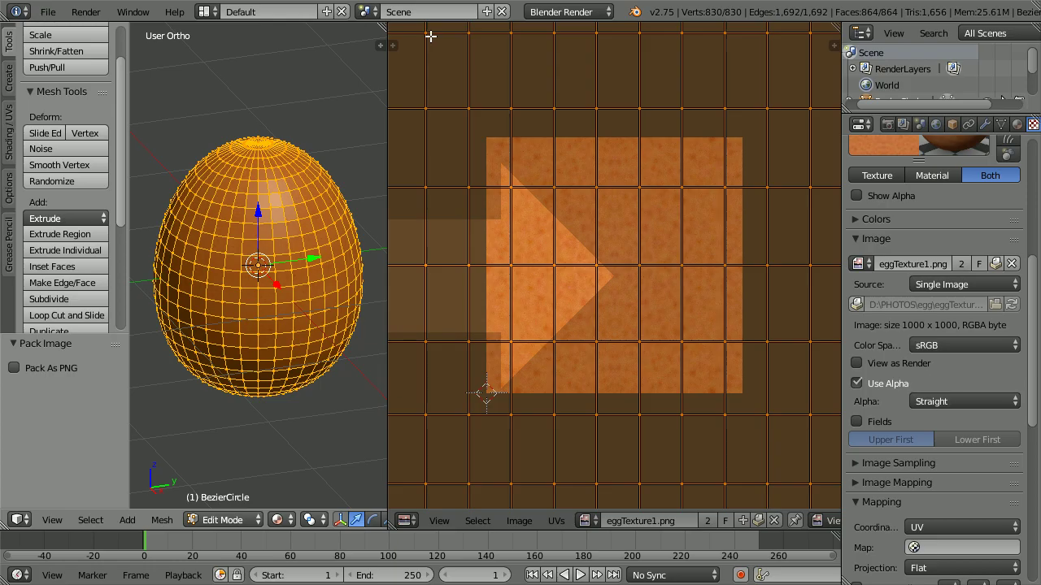
{"action": "left_click_drag", "start_coordinate": [431, 36], "coordinate": [428, 42]}
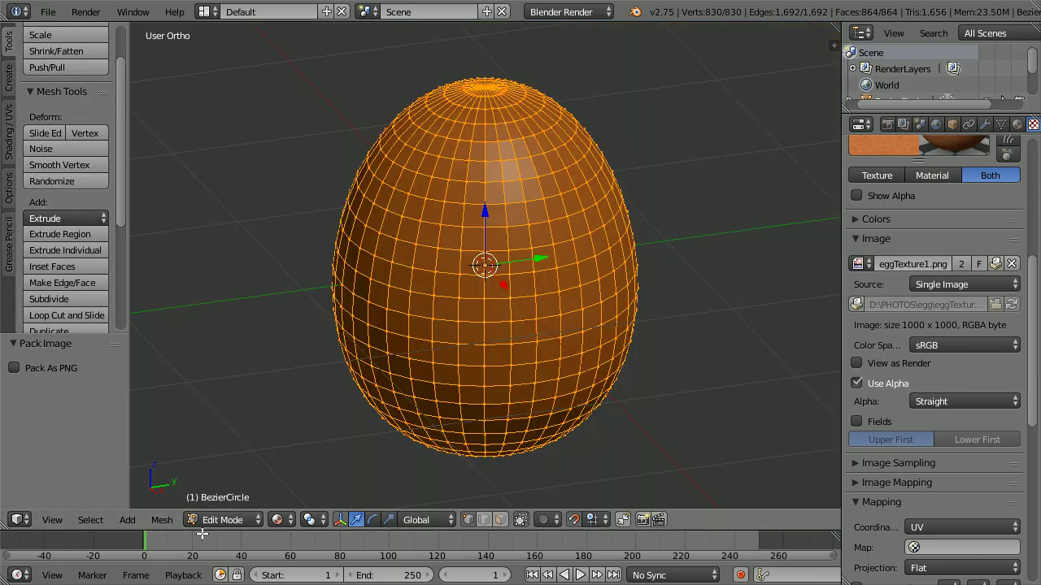
Switch the egg to Object Mode and apply Smooth shading.
{"action": "left_click", "coordinate": [223, 519]}
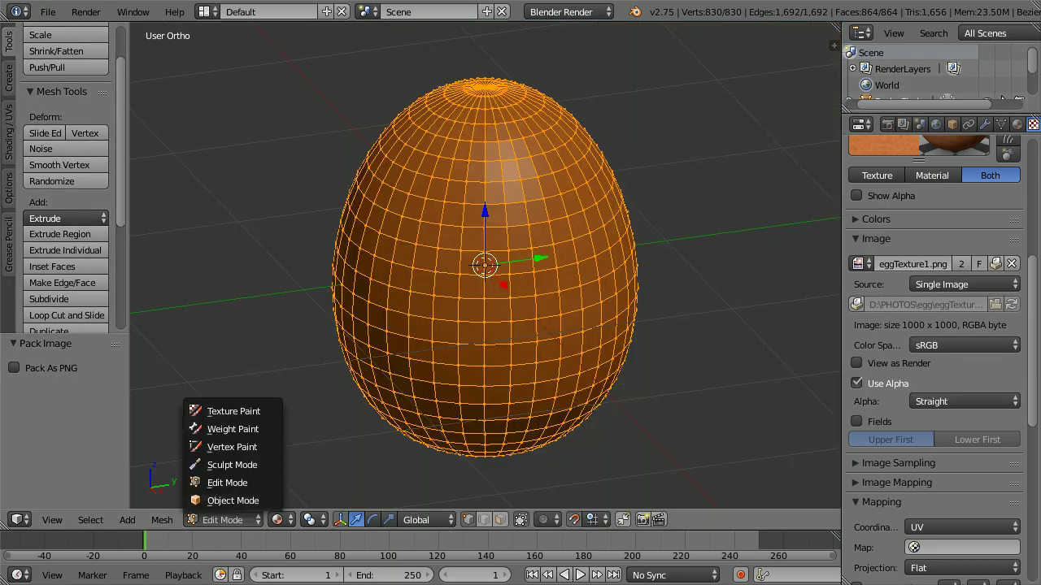
{"action": "left_click", "coordinate": [235, 502]}
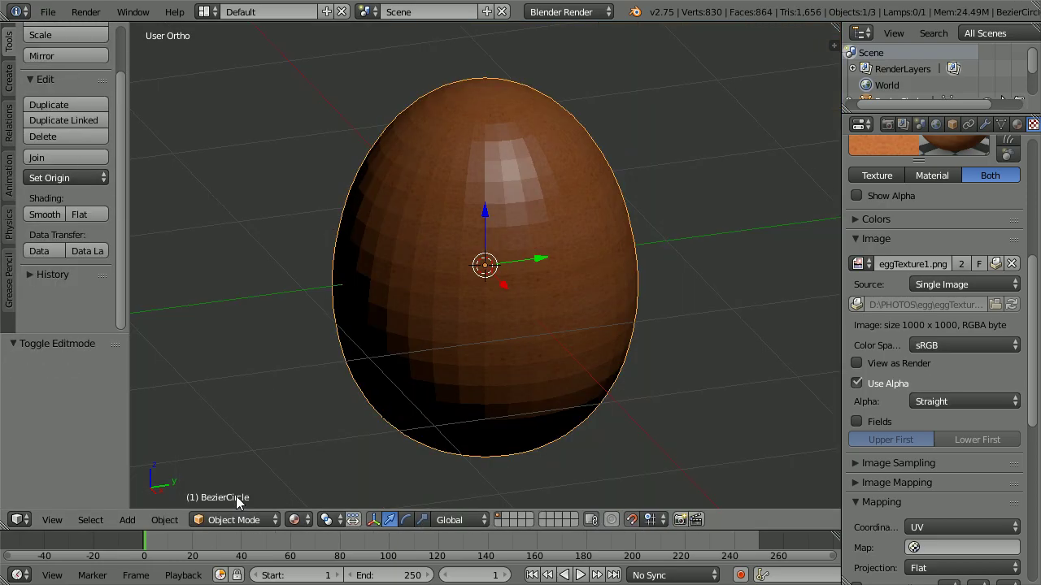
{"action": "left_click", "coordinate": [43, 214]}
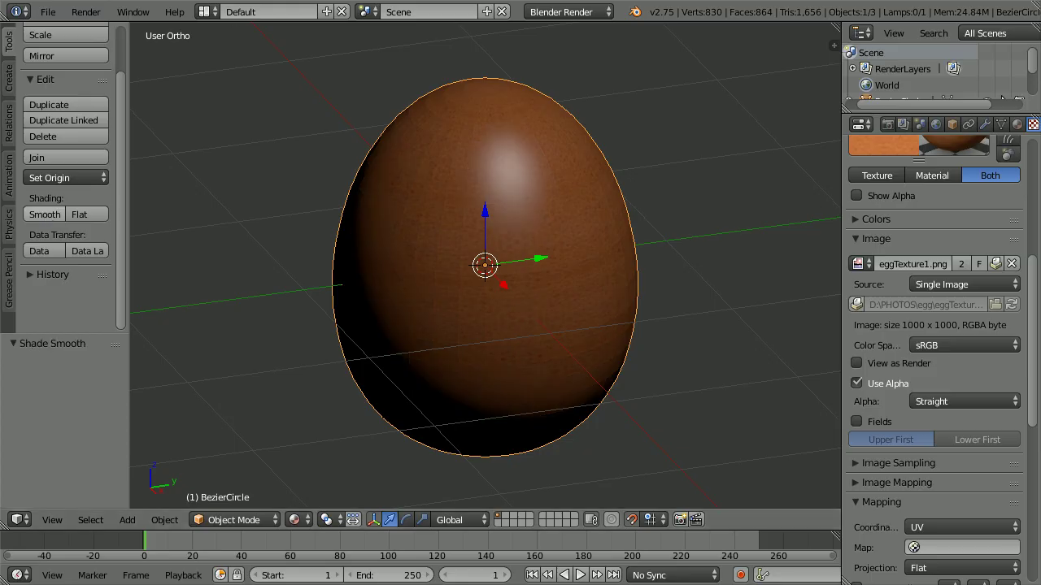